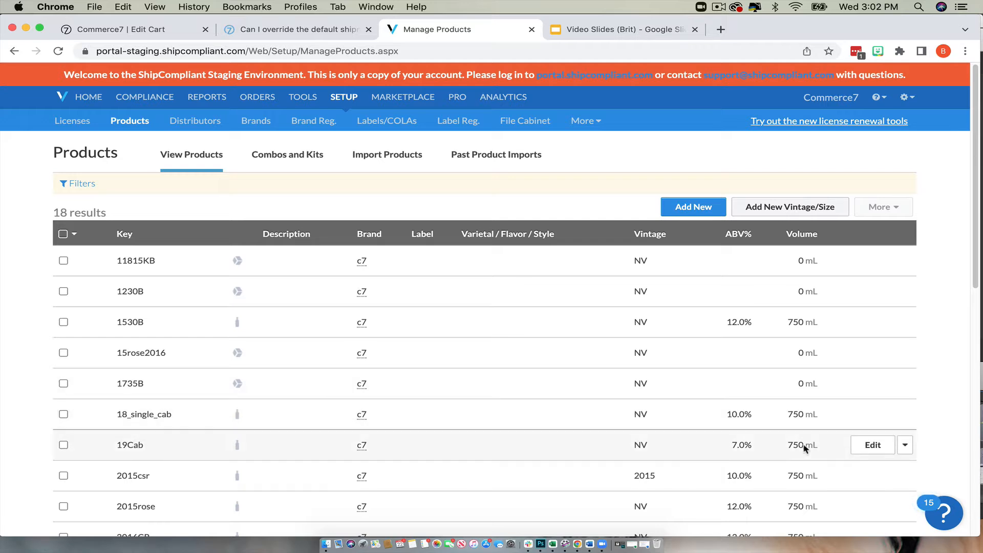
- Inspect the 19Cab product's Key/SKU in ShipCompliant, then return to the Commerce7 Products list
{"action": "left_click", "coordinate": [871, 445]}
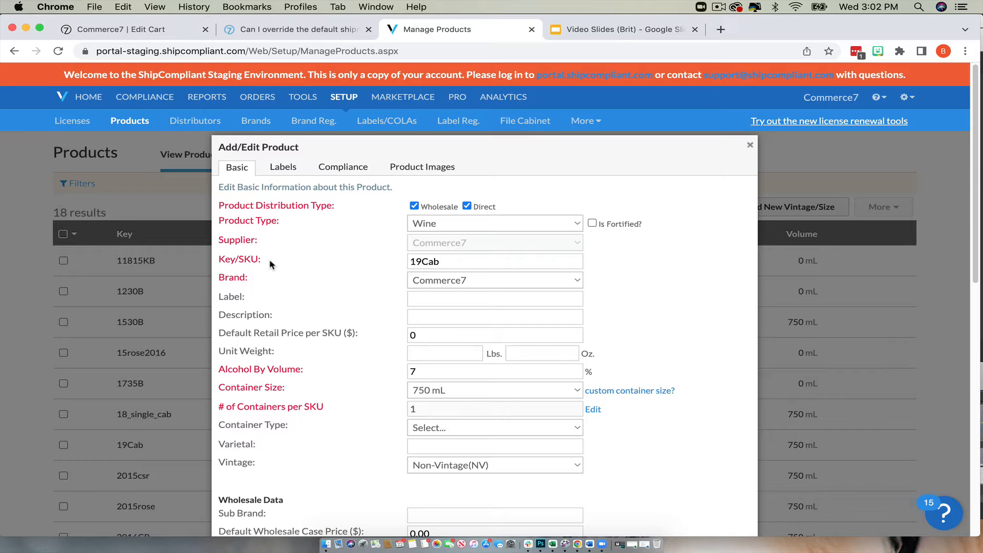
{"action": "left_click", "coordinate": [443, 261]}
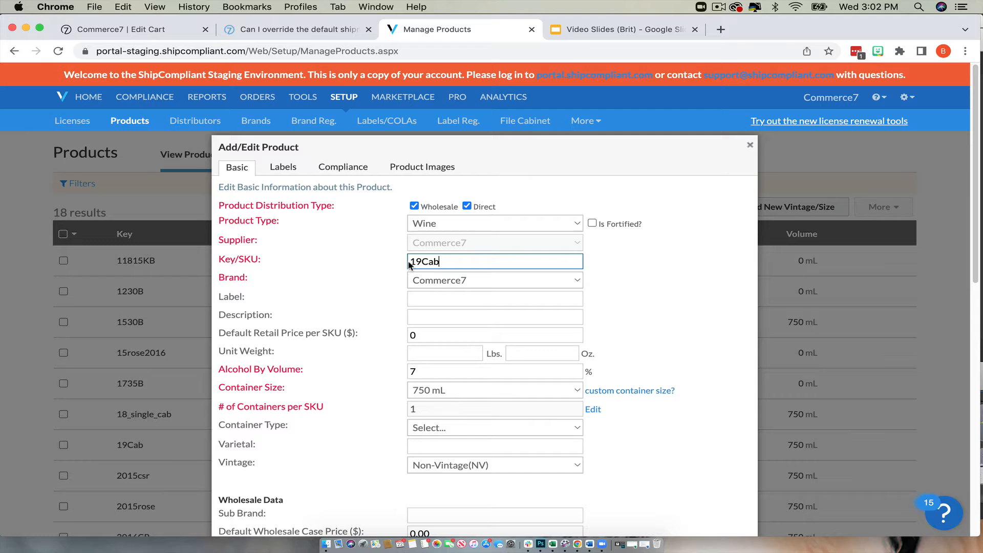
{"action": "left_click", "coordinate": [122, 28]}
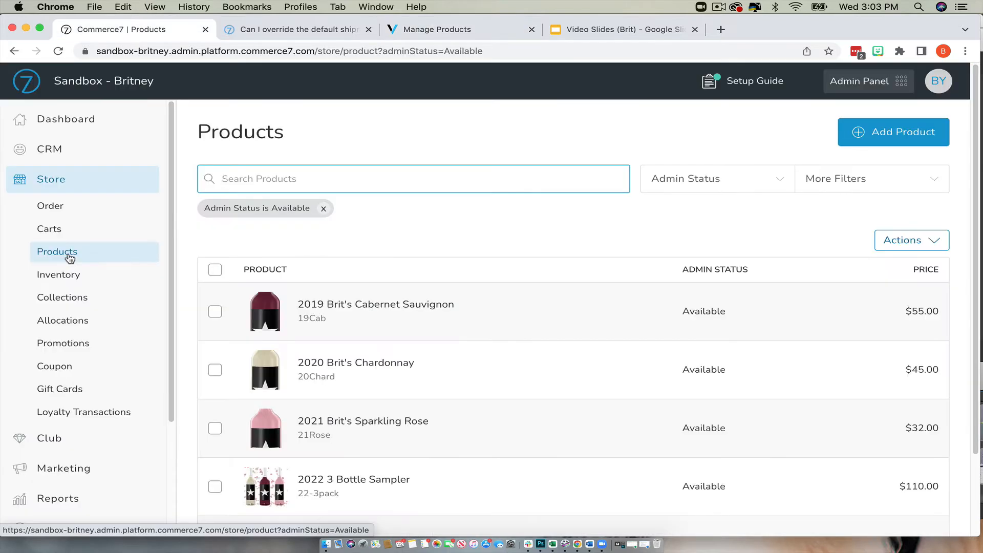
- Verify that the 2019 Cabernet Sauvignon's variant SKU is 19Cab, then return to the Dashboard
{"action": "left_click", "coordinate": [392, 306]}
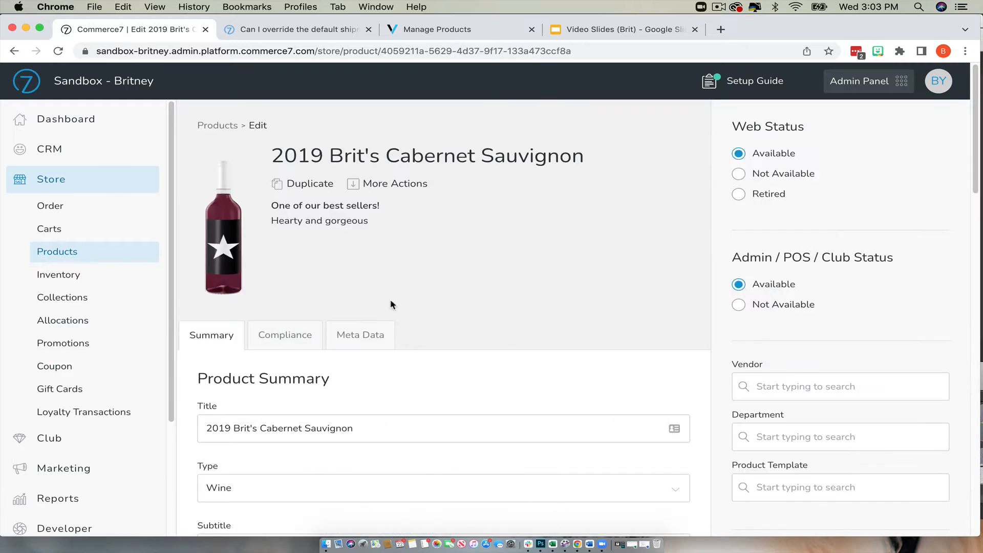
{"action": "scroll", "coordinate": [489, 395], "scroll_direction": "down", "scroll_amount": 3}
{"action": "scroll", "coordinate": [489, 395], "scroll_direction": "down", "scroll_amount": 10}
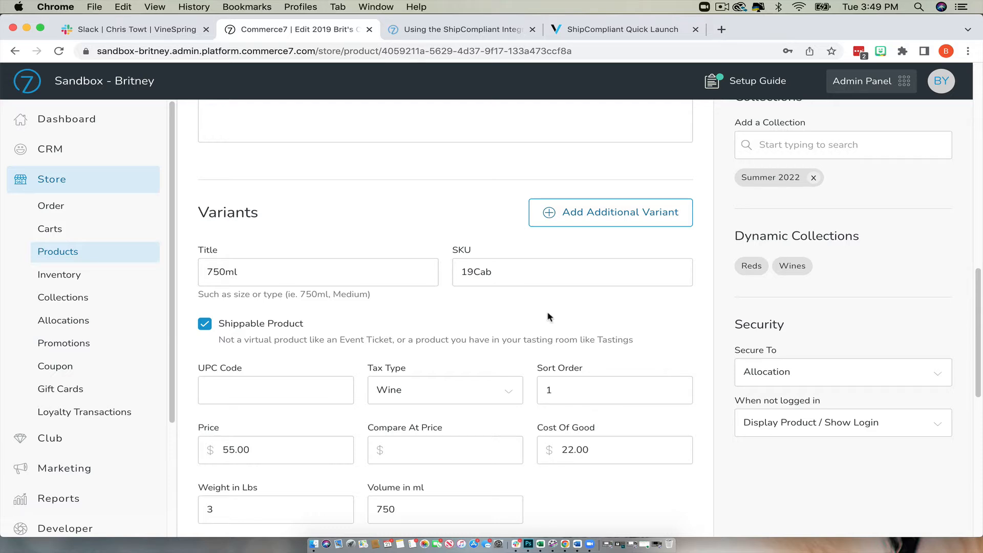
{"action": "left_click", "coordinate": [103, 126]}
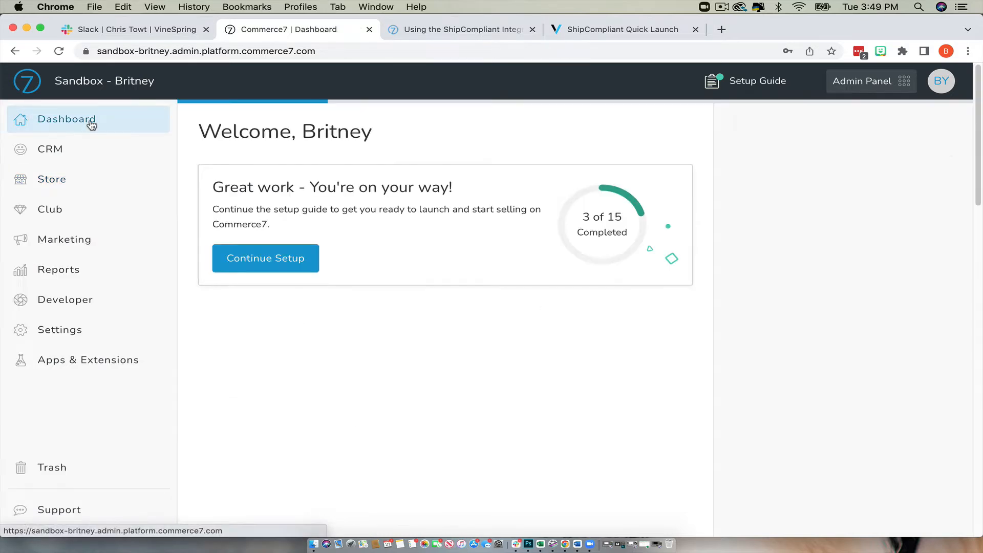
- Confirm the West Coast zone's UPS Ground service has code UPS, then open the Support page
{"action": "left_click", "coordinate": [70, 331]}
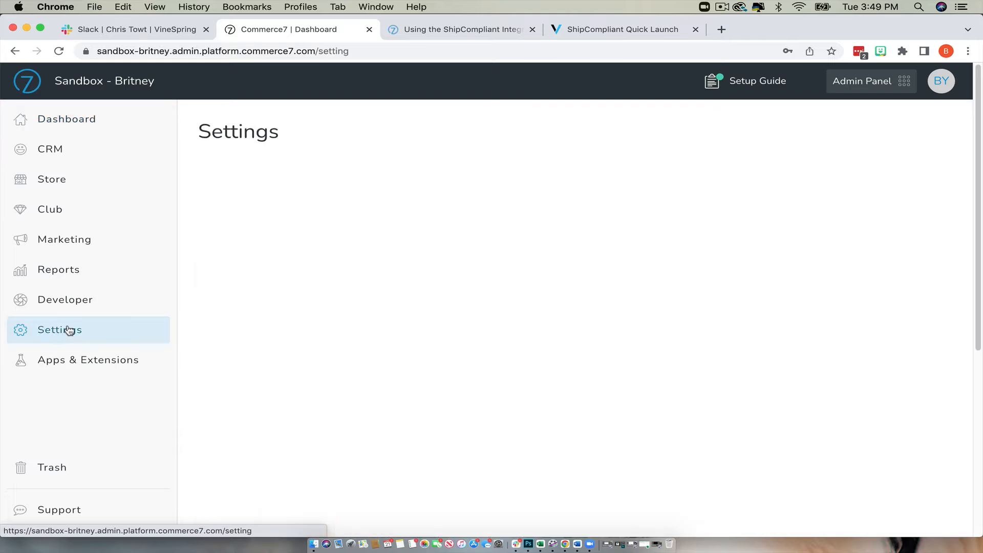
{"action": "scroll", "coordinate": [382, 397], "scroll_direction": "down", "scroll_amount": 5}
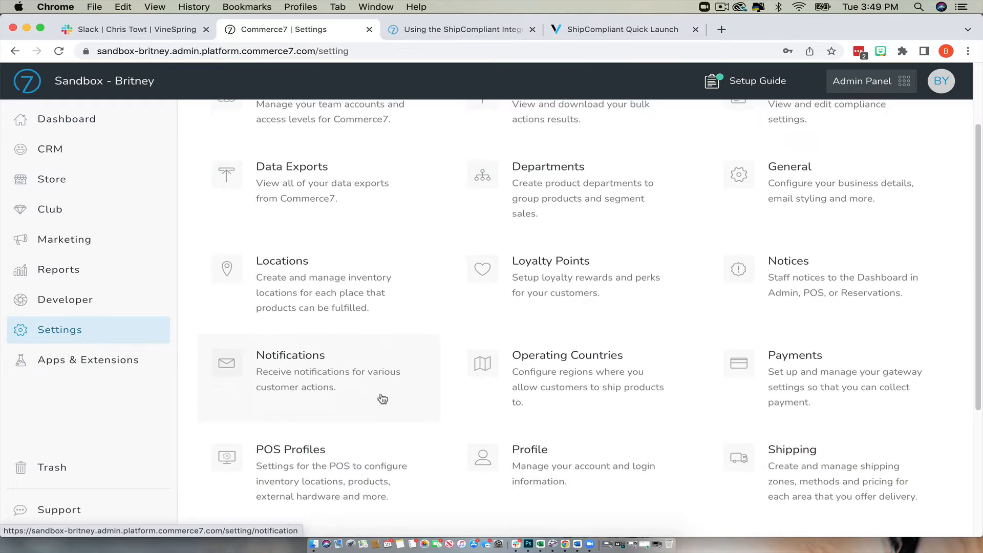
{"action": "left_click", "coordinate": [795, 360]}
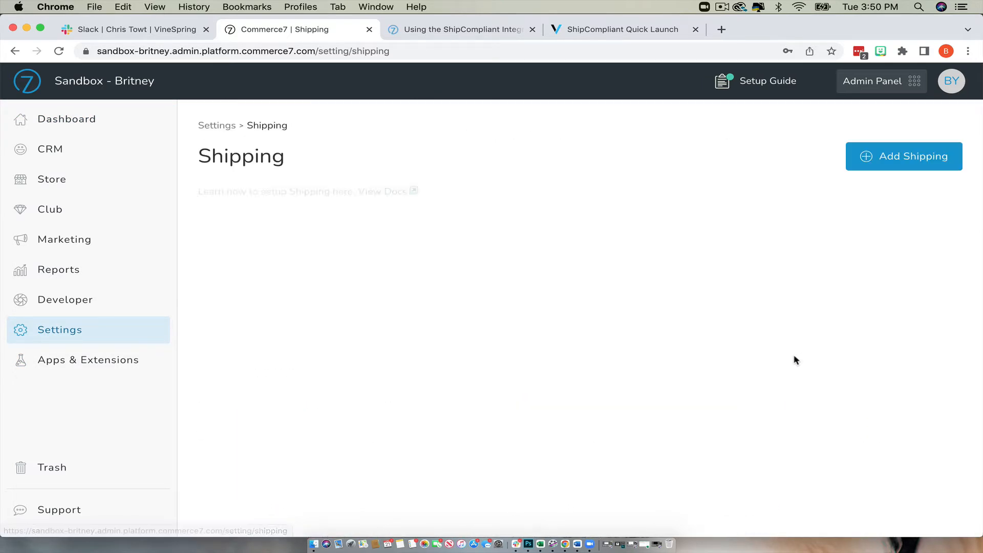
{"action": "left_click", "coordinate": [699, 344]}
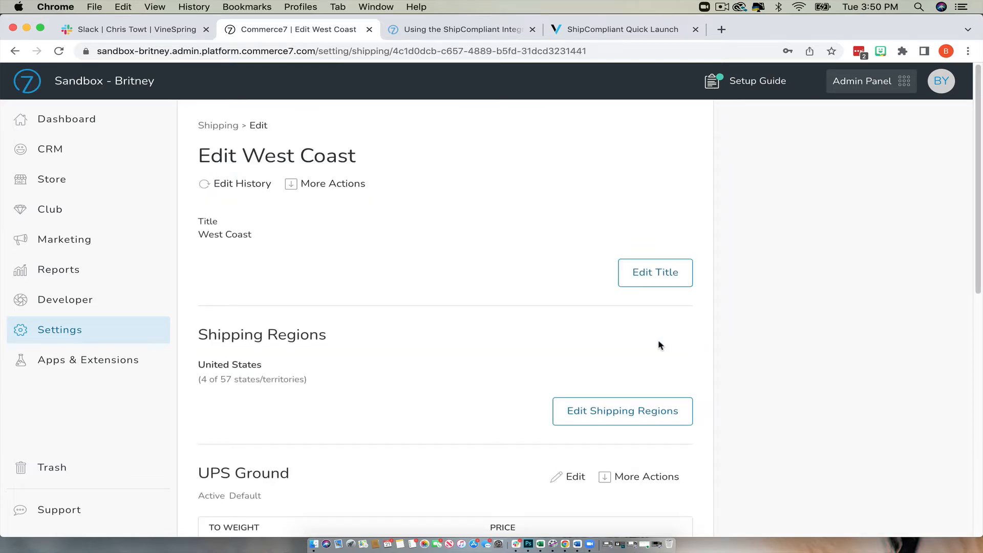
{"action": "scroll", "coordinate": [470, 432], "scroll_direction": "down", "scroll_amount": 3}
{"action": "scroll", "coordinate": [470, 433], "scroll_direction": "down", "scroll_amount": 2}
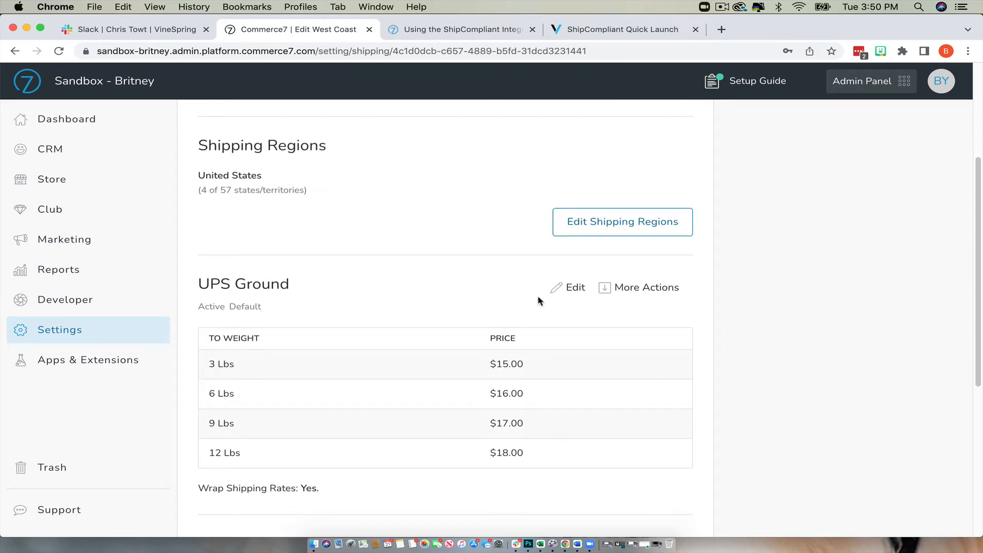
{"action": "left_click", "coordinate": [575, 288]}
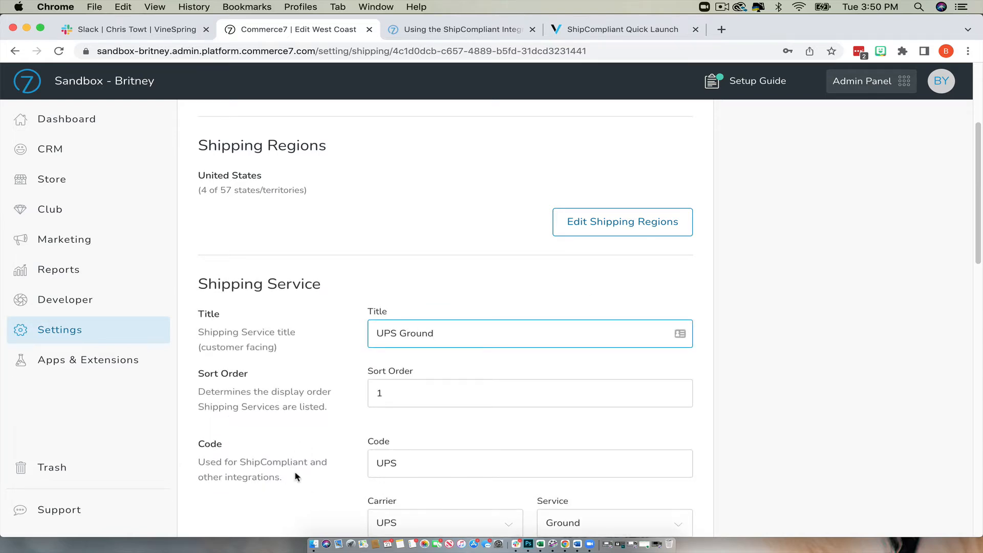
{"action": "left_click_drag", "start_coordinate": [399, 464], "coordinate": [360, 468]}
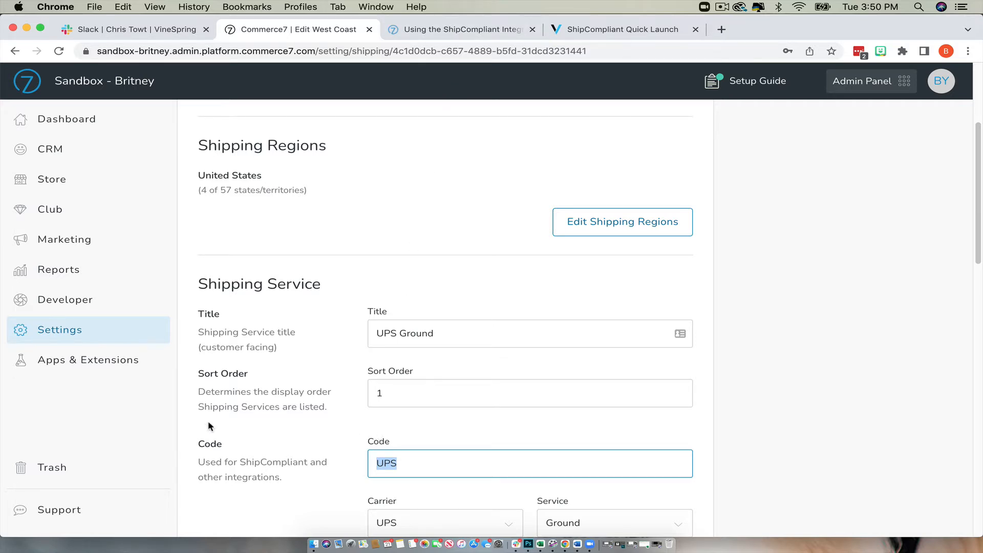
{"action": "left_click", "coordinate": [80, 509]}
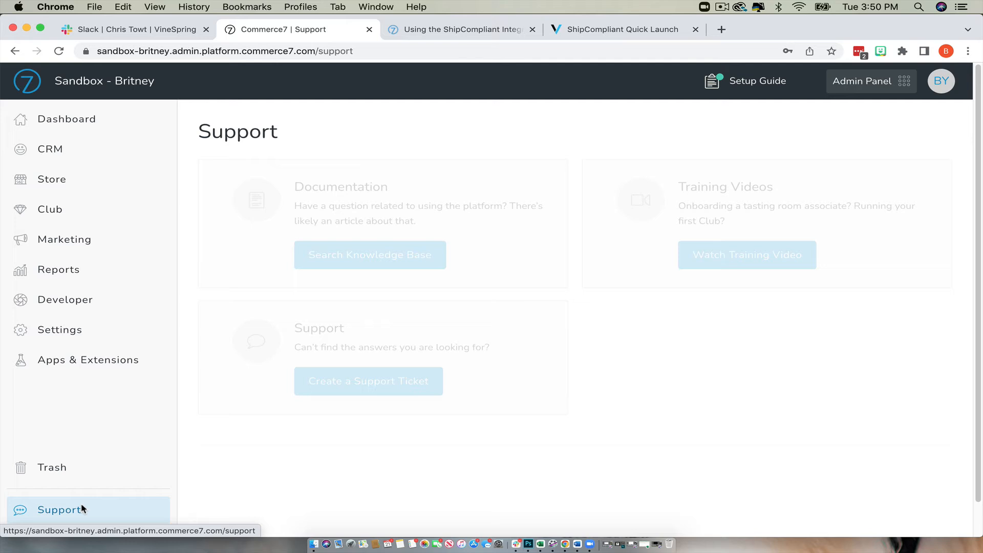
- Search the knowledge base for 'shipcompliant' and open the integration article's Adding shipping codes section
{"action": "left_click", "coordinate": [353, 254]}
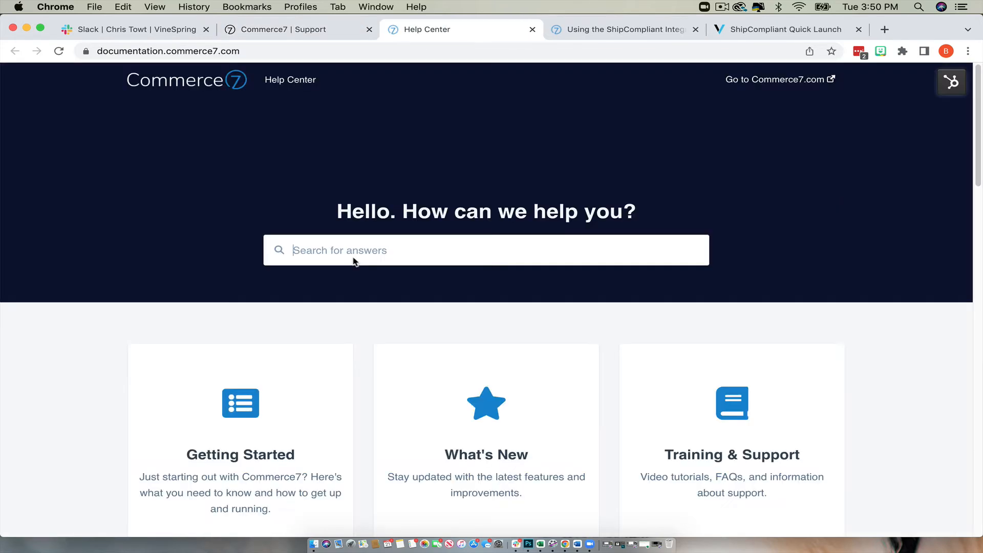
{"action": "type", "text": "shipcomp"}
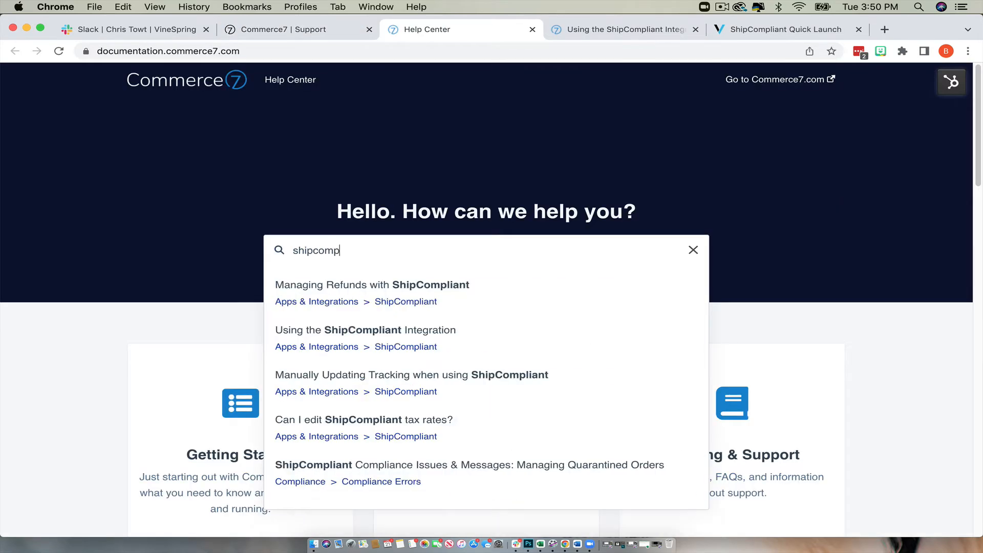
{"action": "type", "text": "liant"}
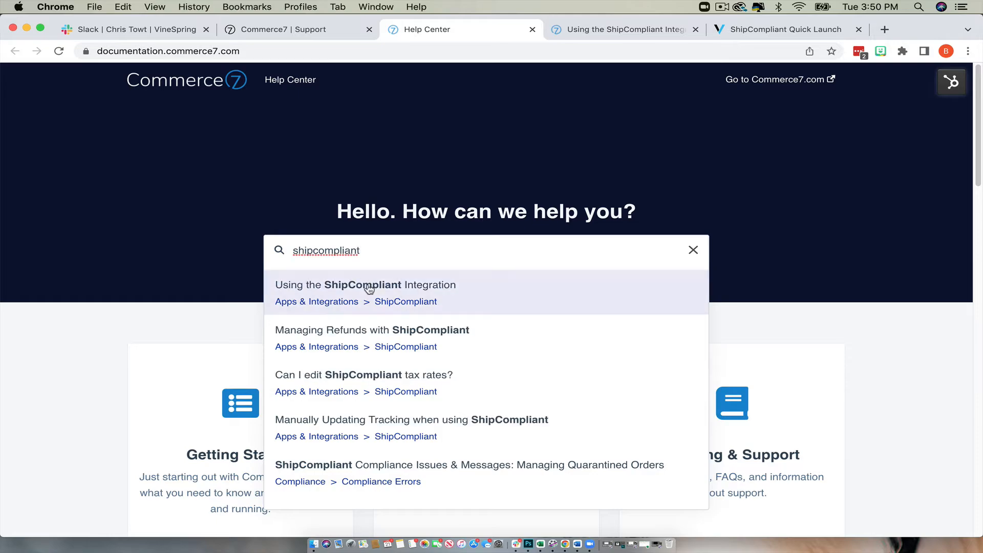
{"action": "left_click", "coordinate": [378, 295]}
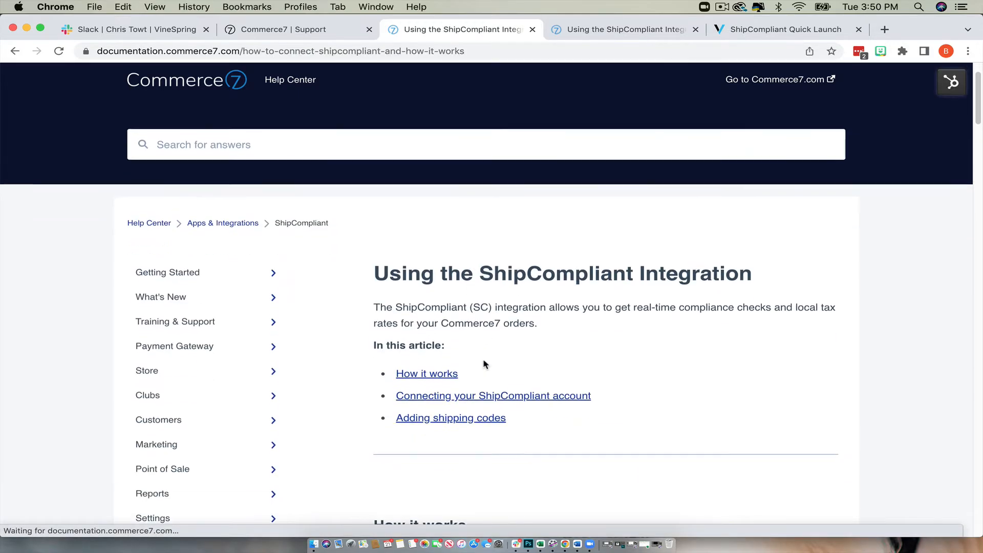
{"action": "left_click", "coordinate": [438, 415]}
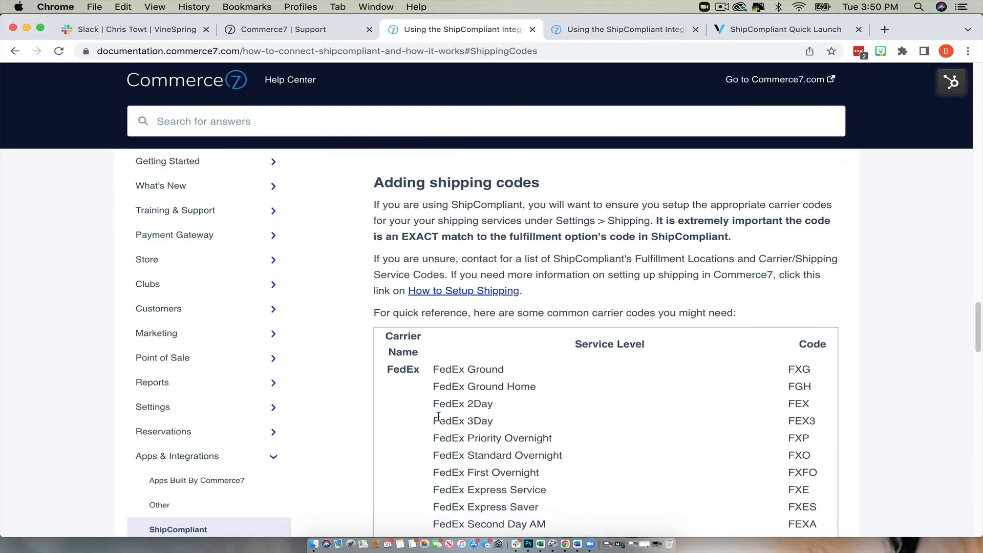
- Review the ShipCompliant carrier code table, then return to the ShipCompliant portal
{"action": "scroll", "coordinate": [520, 384], "scroll_direction": "down", "scroll_amount": 7}
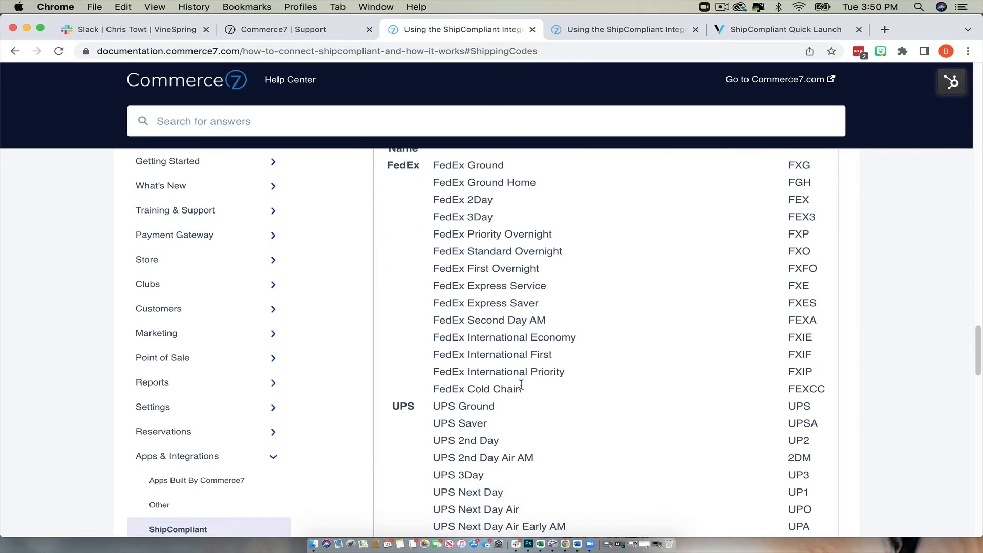
{"action": "scroll", "coordinate": [522, 387], "scroll_direction": "down", "scroll_amount": 10}
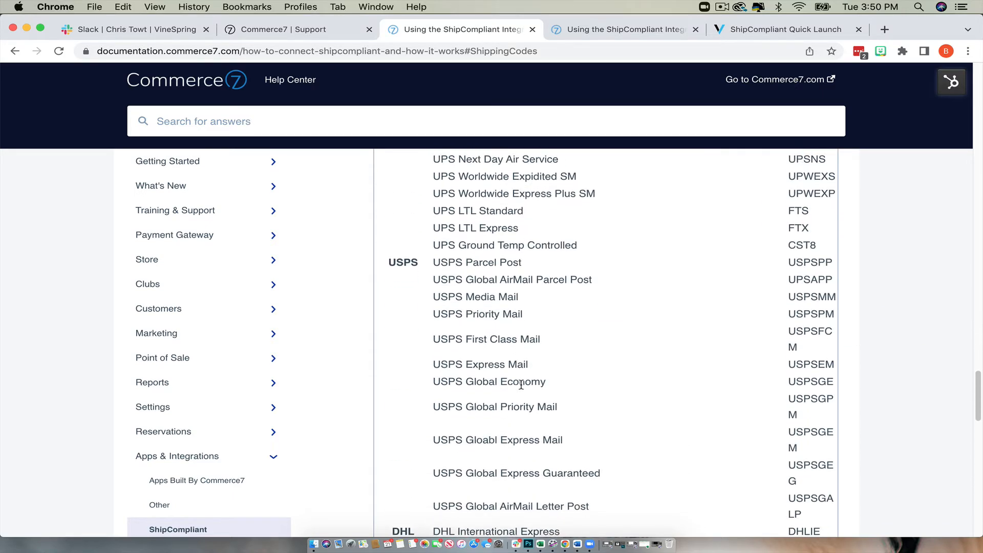
{"action": "scroll", "coordinate": [522, 387], "scroll_direction": "up", "scroll_amount": 5}
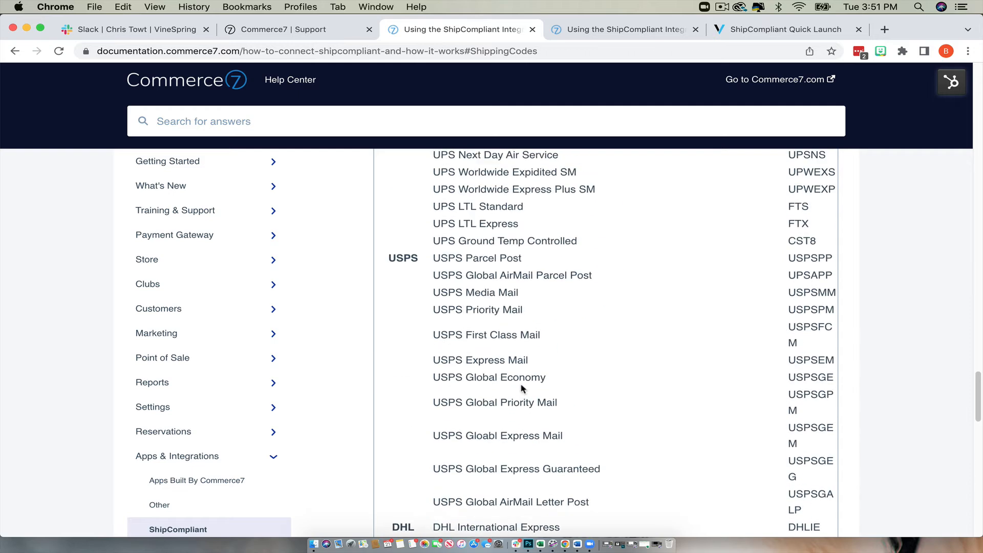
{"action": "scroll", "coordinate": [521, 385], "scroll_direction": "down", "scroll_amount": 10}
{"action": "scroll", "coordinate": [521, 385], "scroll_direction": "up", "scroll_amount": 14}
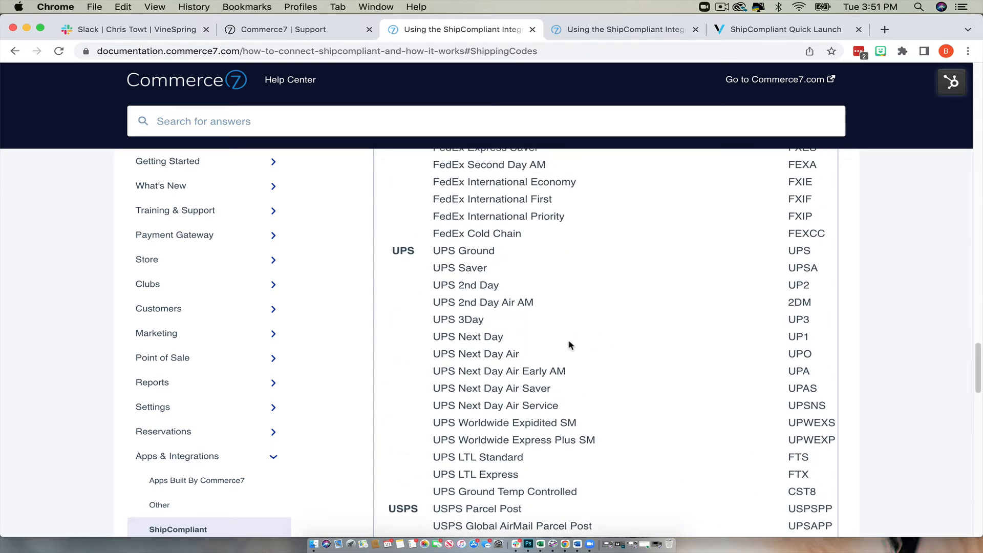
{"action": "scroll", "coordinate": [569, 344], "scroll_direction": "up", "scroll_amount": 5}
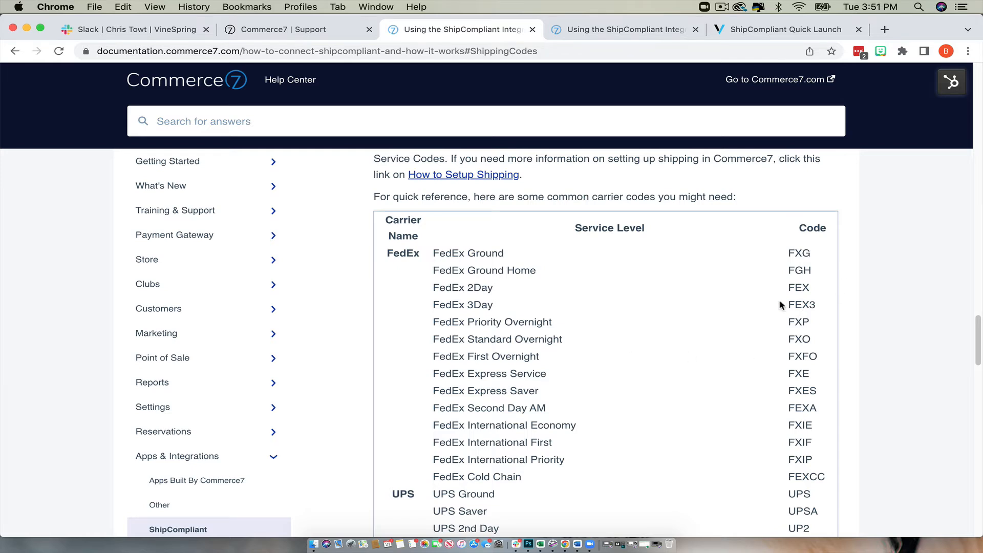
{"action": "left_click", "coordinate": [294, 32]}
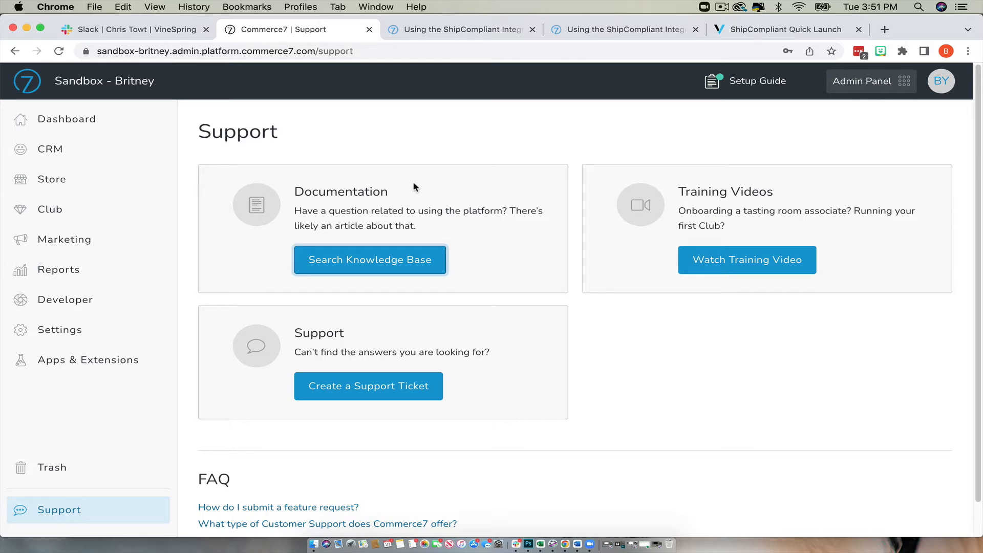
{"action": "left_click", "coordinate": [739, 33]}
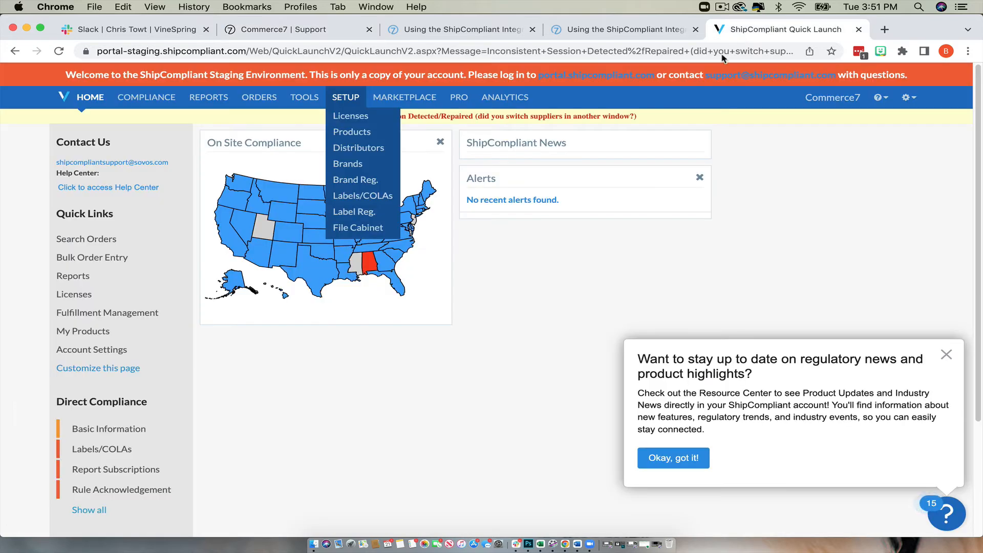
- Dismiss the regulatory news popup and start a new user from the account Users list
{"action": "left_click", "coordinate": [946, 355]}
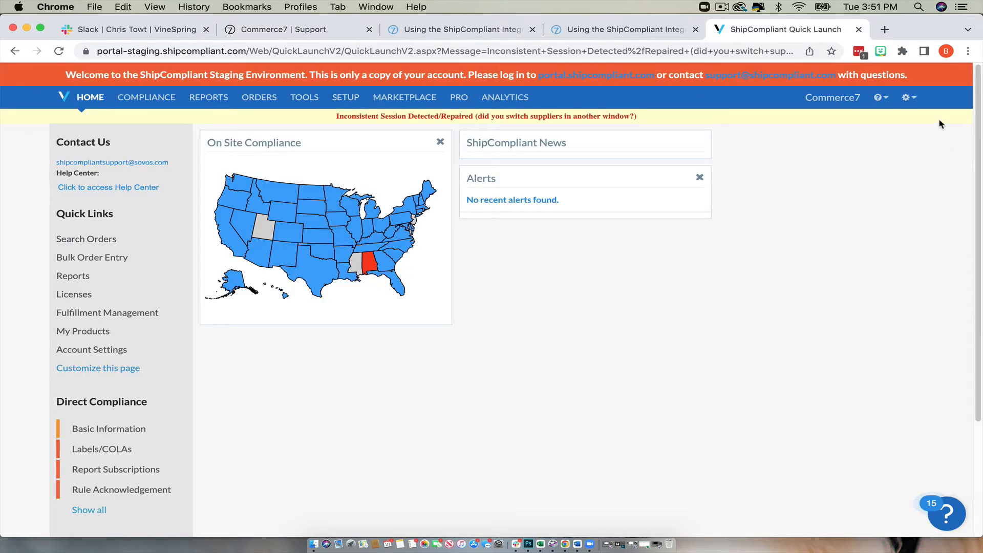
{"action": "left_click", "coordinate": [906, 98]}
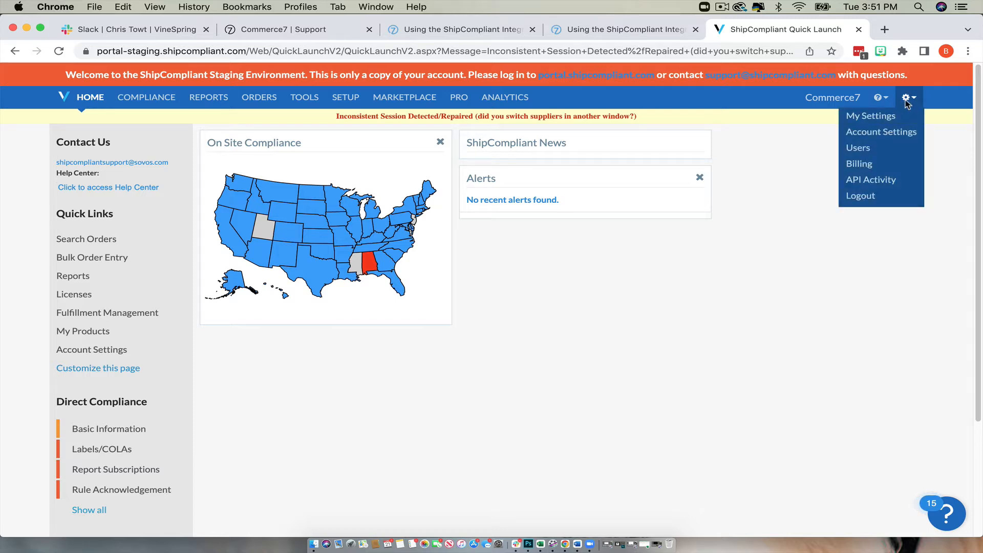
{"action": "left_click", "coordinate": [867, 149]}
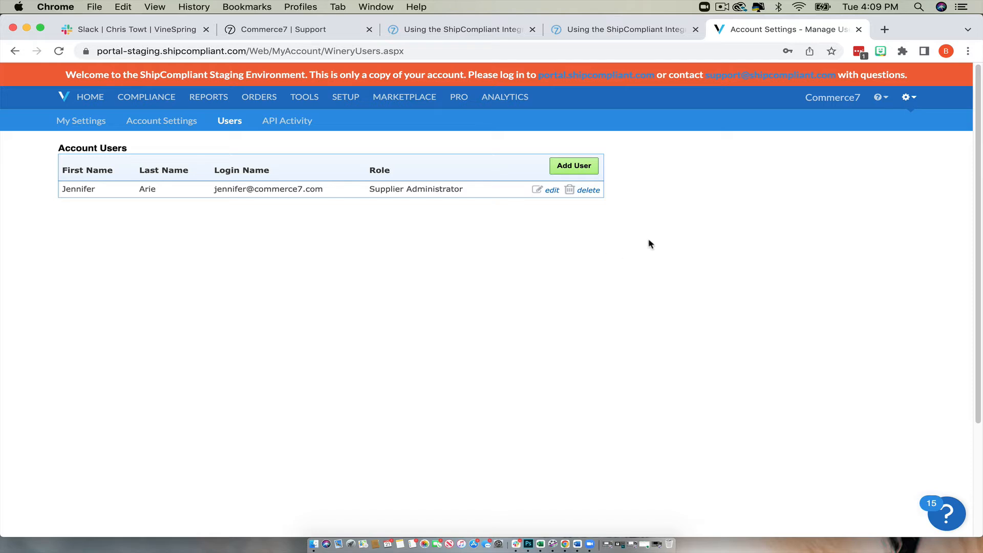
{"action": "left_click", "coordinate": [581, 168]}
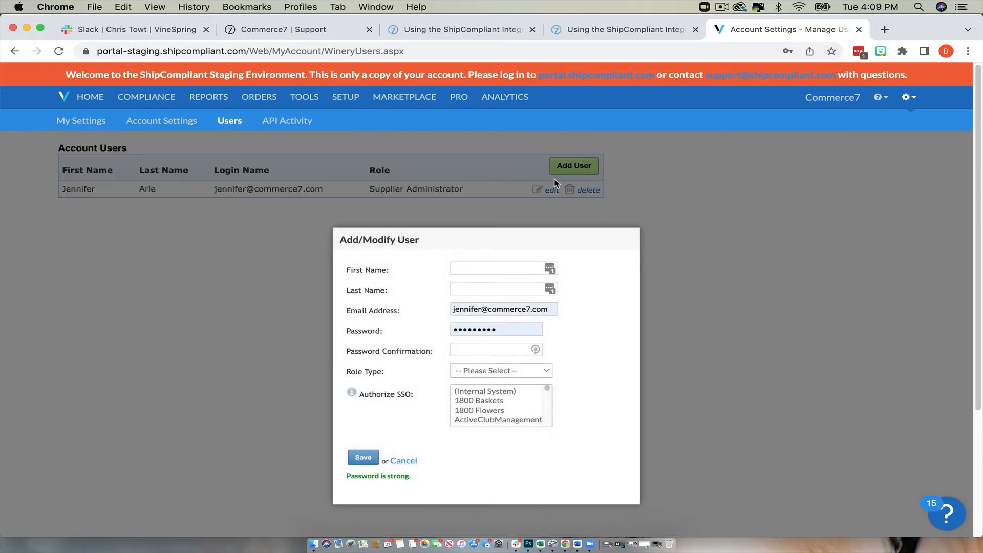
- Enter the new user's first and last name, e-mail address, and password twice
{"action": "left_click", "coordinate": [487, 267]}
{"action": "type", "text": "Britney"}
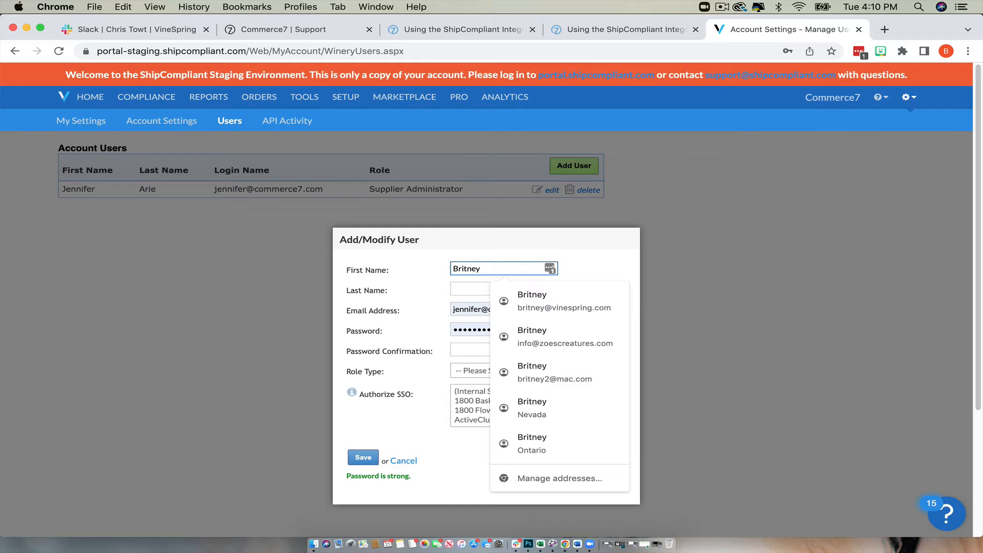
{"action": "left_click", "coordinate": [514, 296]}
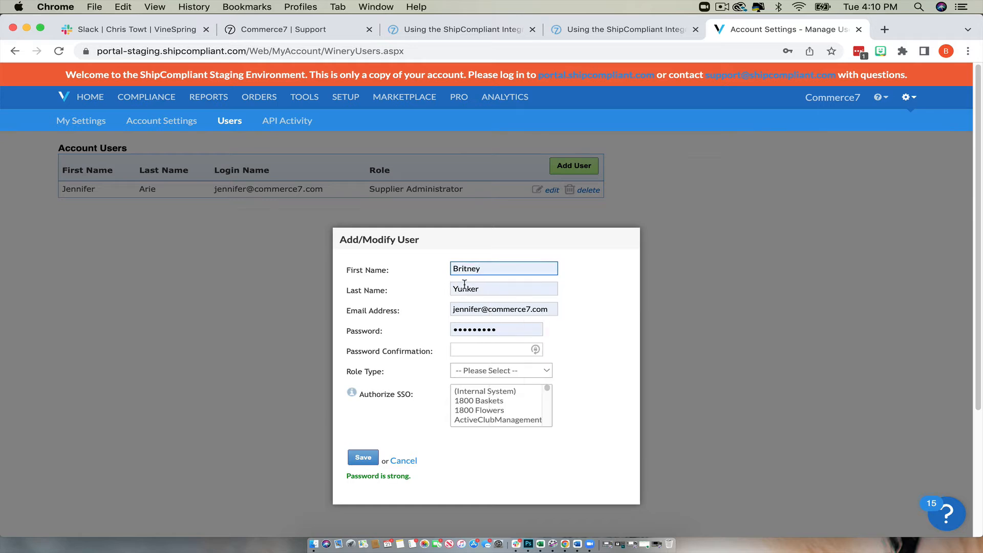
{"action": "double_click", "coordinate": [479, 309]}
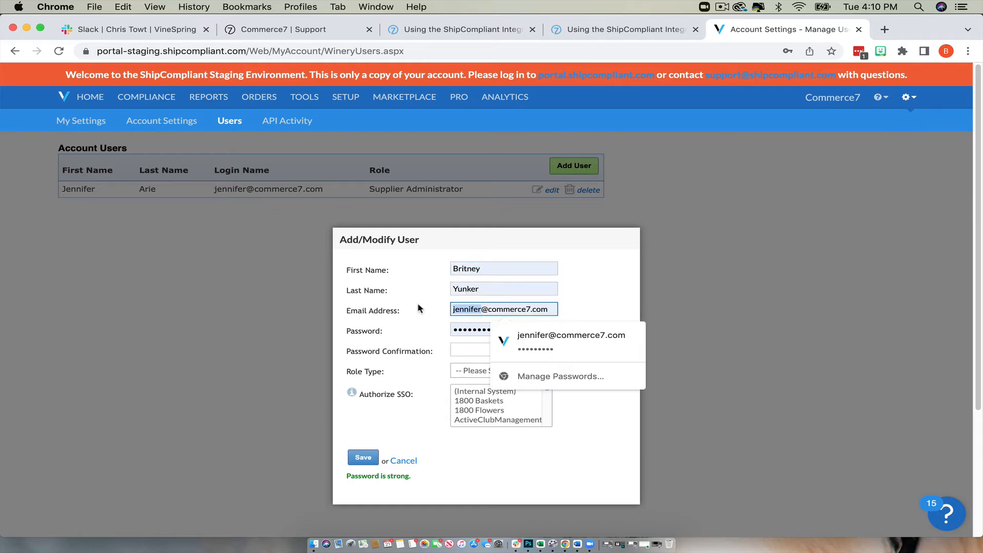
{"action": "key", "text": "BackSpace"}
{"action": "type", "text": "britney"}
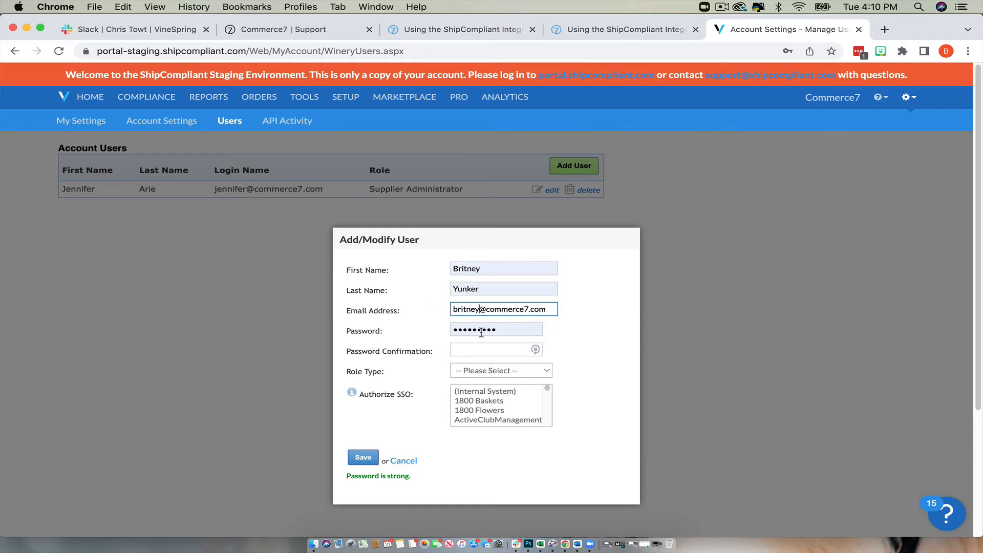
{"action": "double_click", "coordinate": [506, 333]}
{"action": "type", "text": "Co"}
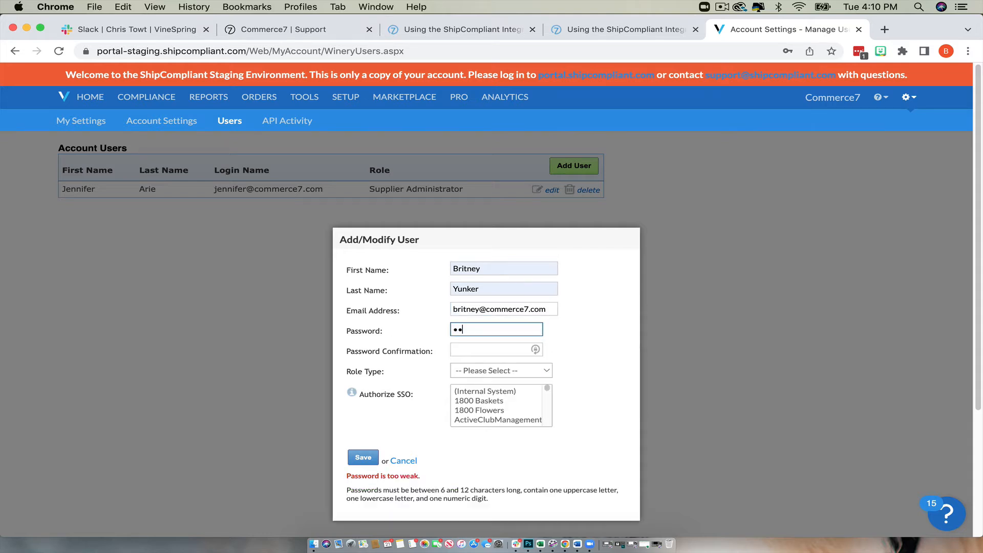
{"action": "type", "text": "•••••••••"}
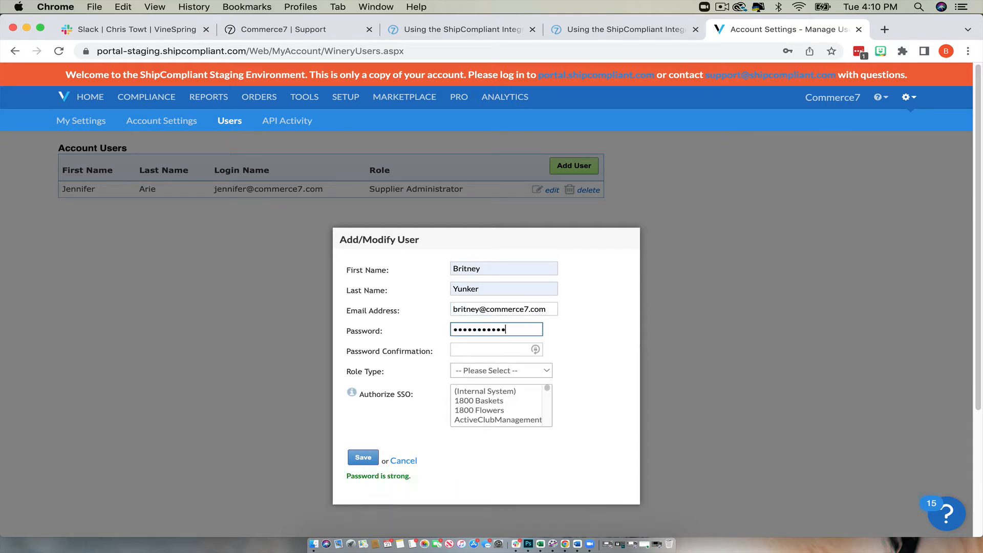
{"action": "left_click", "coordinate": [458, 349]}
{"action": "type", "text": "•••"}
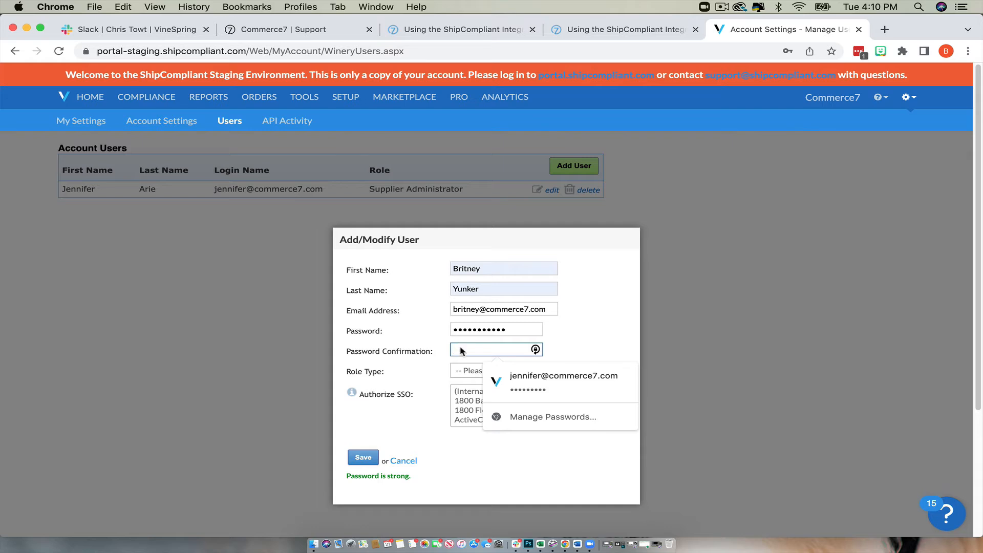
{"action": "type", "text": "••••••"}
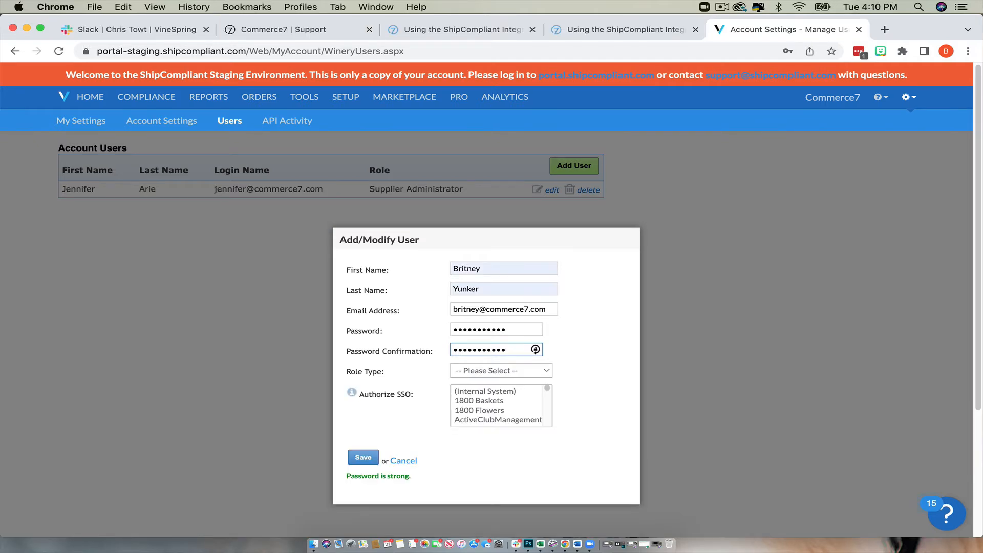
- Give the user the Web Service User role, associate it with Commerce7, and save
{"action": "left_click", "coordinate": [459, 374]}
{"action": "left_click", "coordinate": [463, 413]}
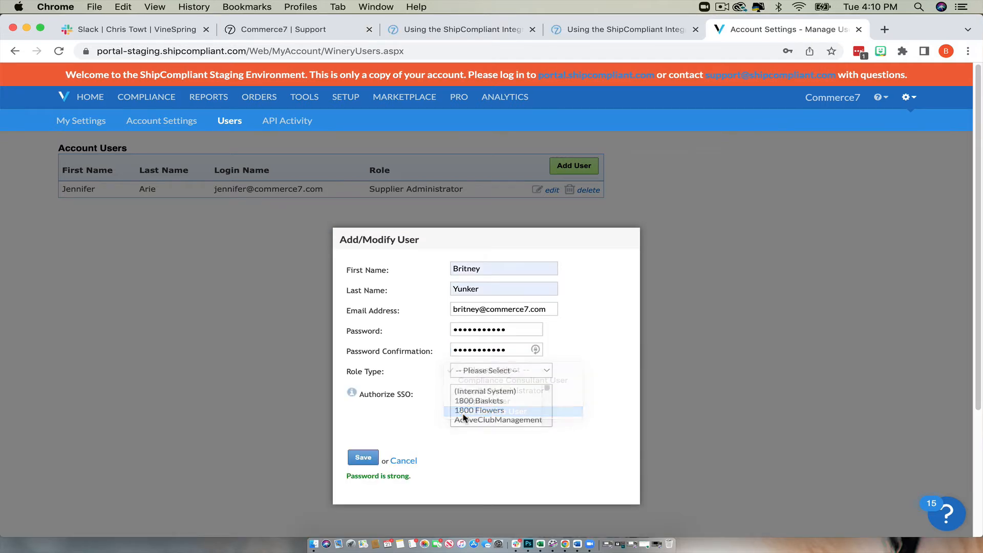
{"action": "left_click", "coordinate": [462, 393]}
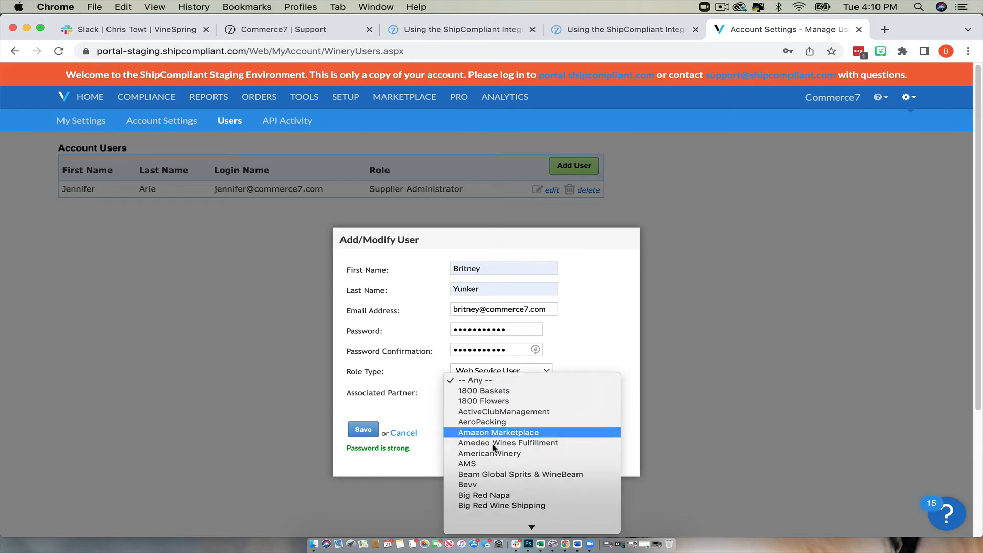
{"action": "scroll", "coordinate": [493, 446], "scroll_direction": "down", "scroll_amount": 5}
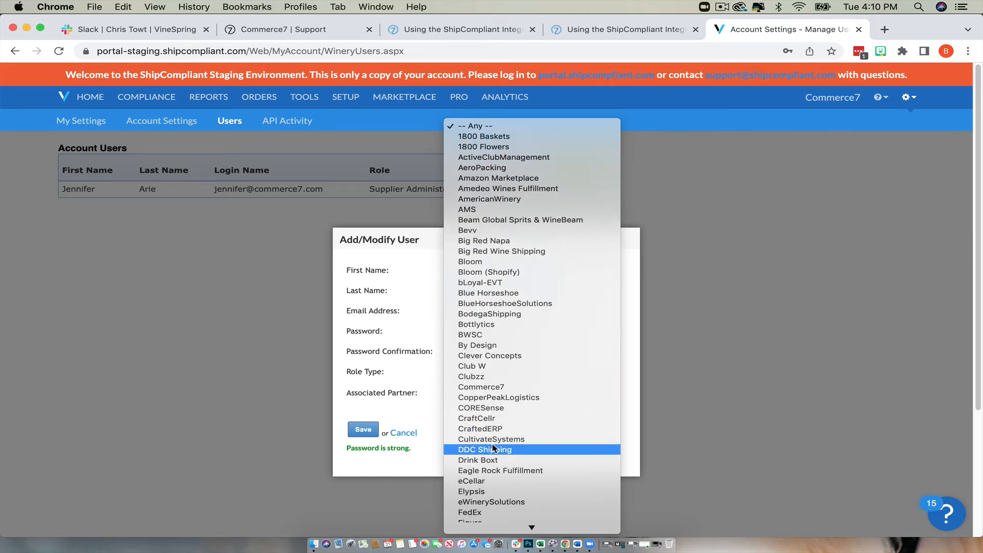
{"action": "left_click", "coordinate": [493, 388]}
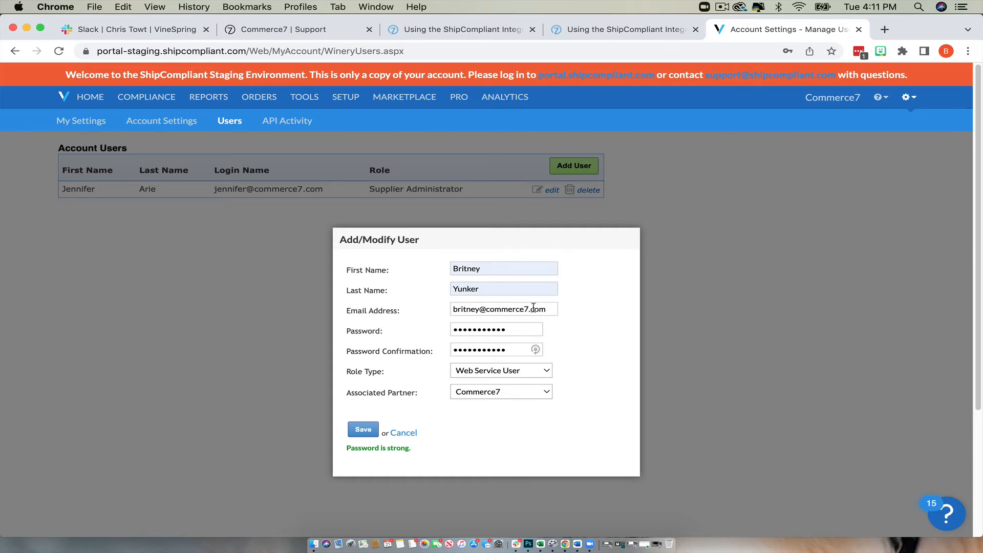
{"action": "left_click", "coordinate": [363, 429]}
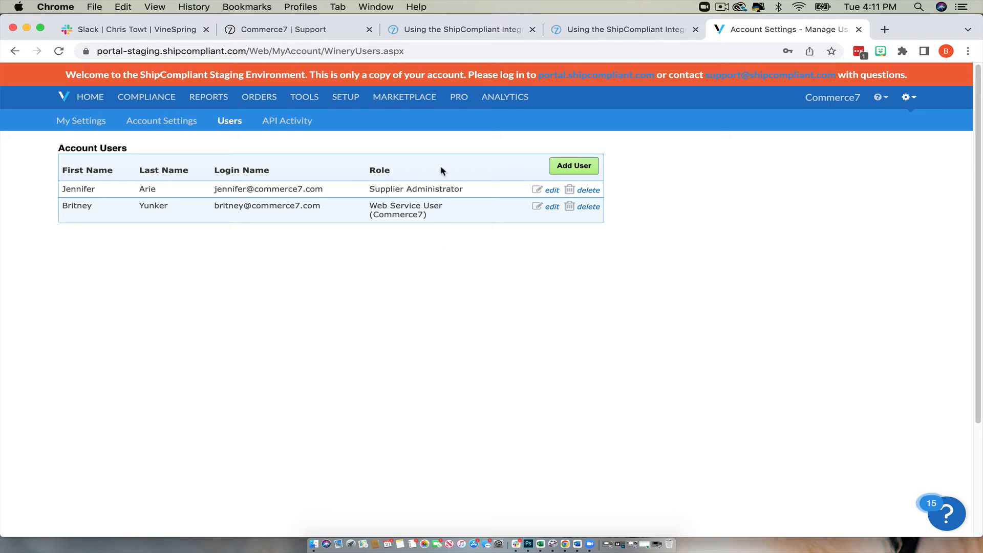
- Add the Sovos ShipCompliant extension from Commerce7's Apps & Extensions list
{"action": "left_click", "coordinate": [318, 31]}
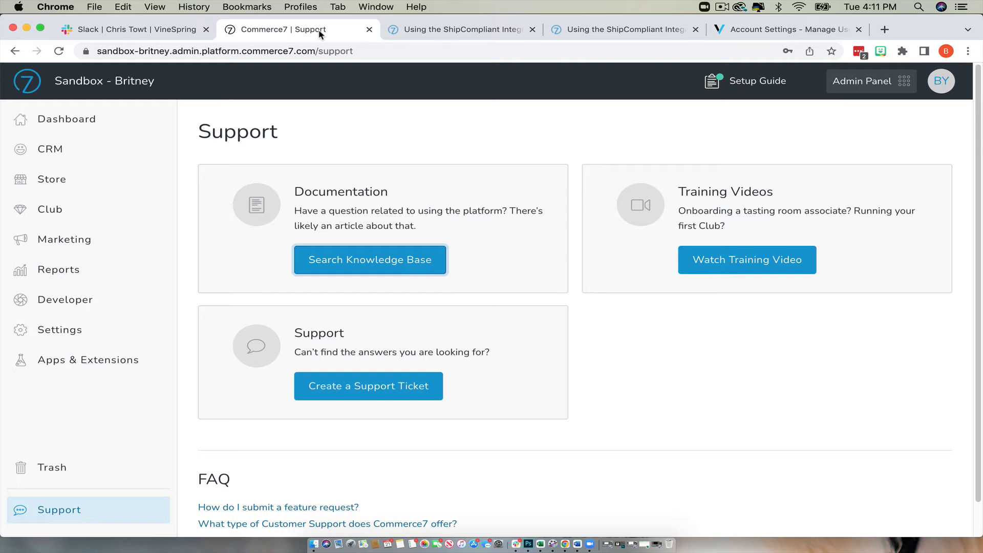
{"action": "left_click", "coordinate": [119, 118]}
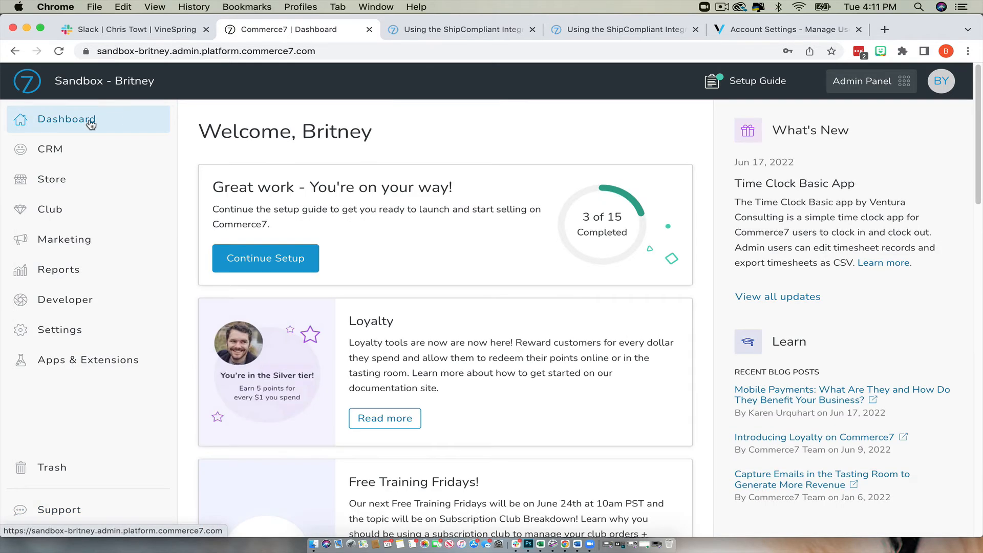
{"action": "left_click", "coordinate": [97, 358]}
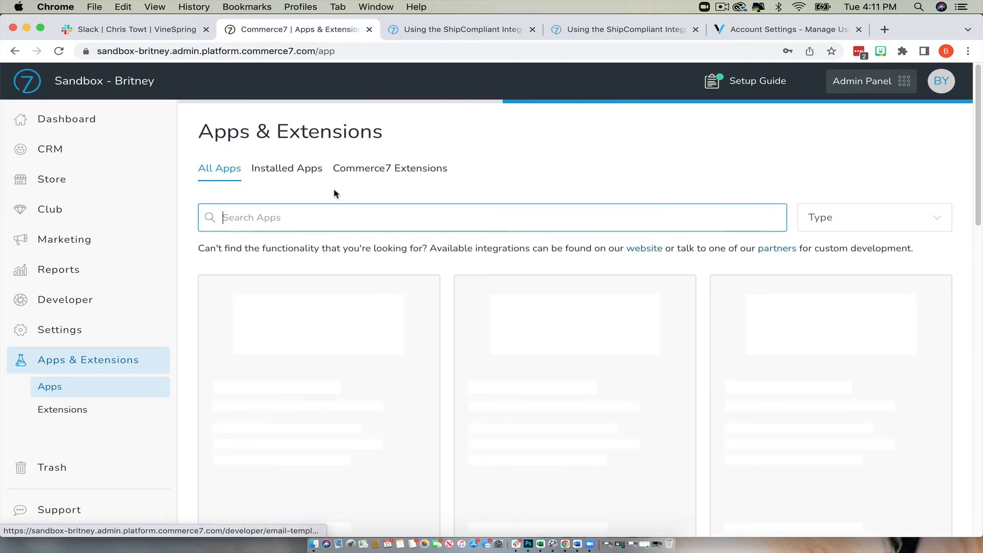
{"action": "left_click", "coordinate": [419, 169]}
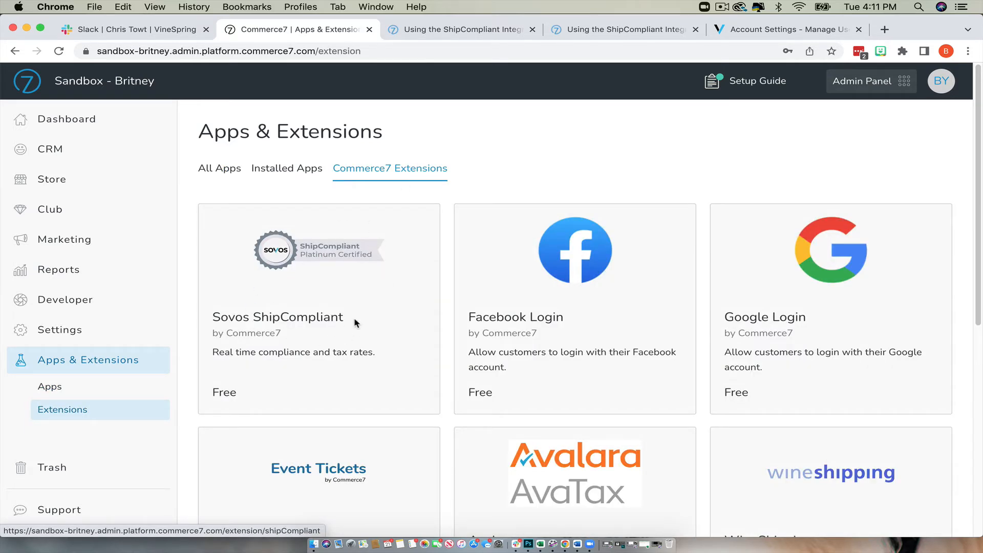
{"action": "left_click", "coordinate": [362, 281]}
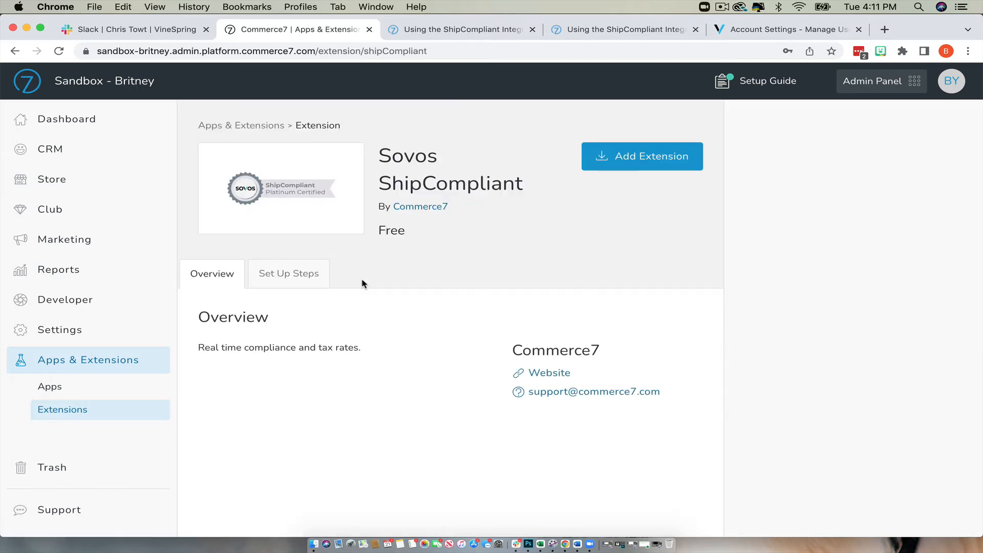
{"action": "left_click", "coordinate": [654, 160]}
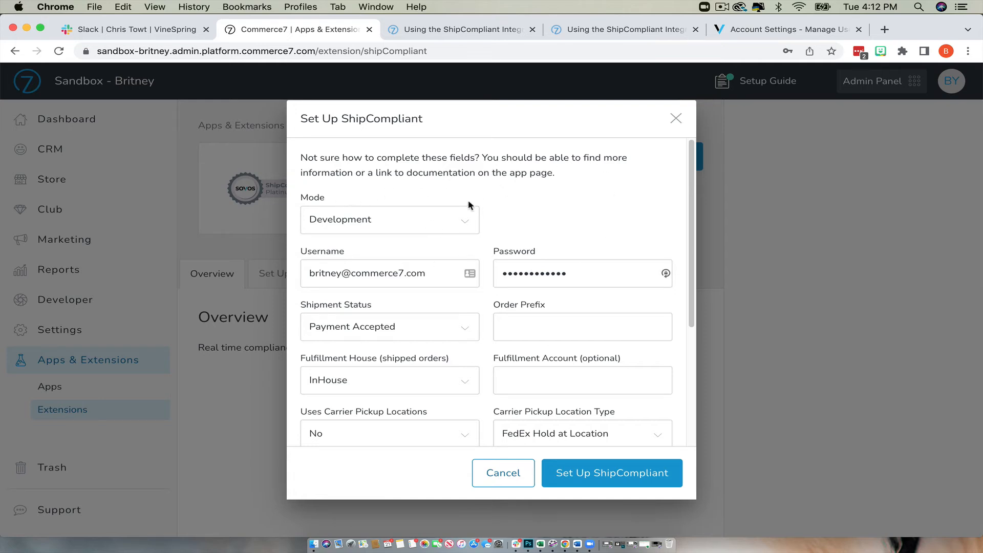
- Set Mode to Production, enter the account password, and keep Shipment Status at Payment Accepted
{"action": "left_click", "coordinate": [467, 223]}
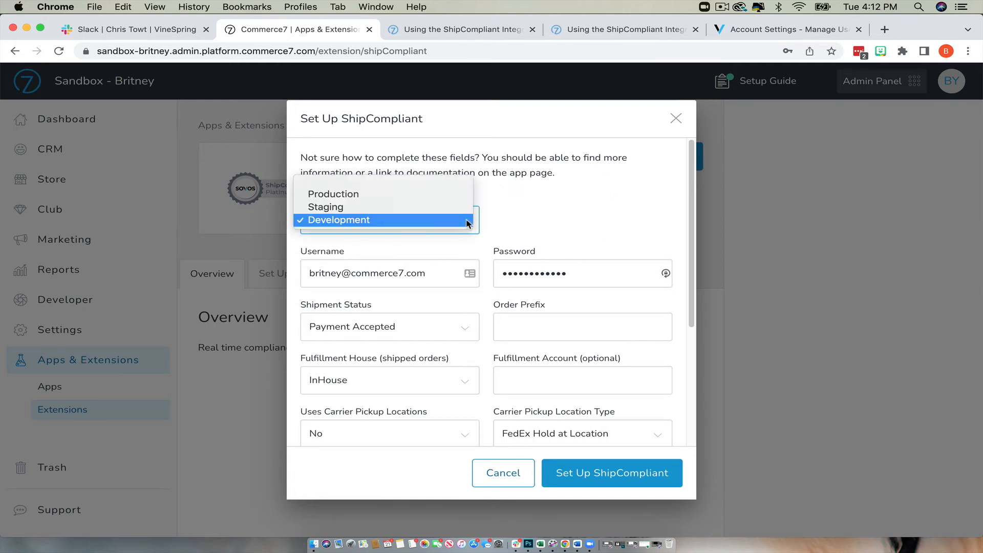
{"action": "left_click", "coordinate": [449, 197]}
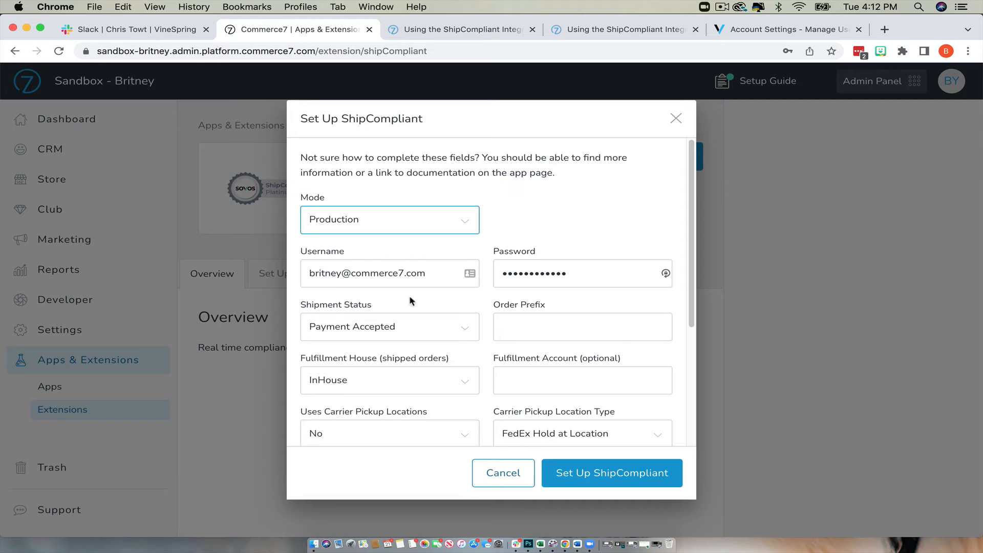
{"action": "double_click", "coordinate": [542, 277]}
{"action": "key", "text": "BackSpace"}
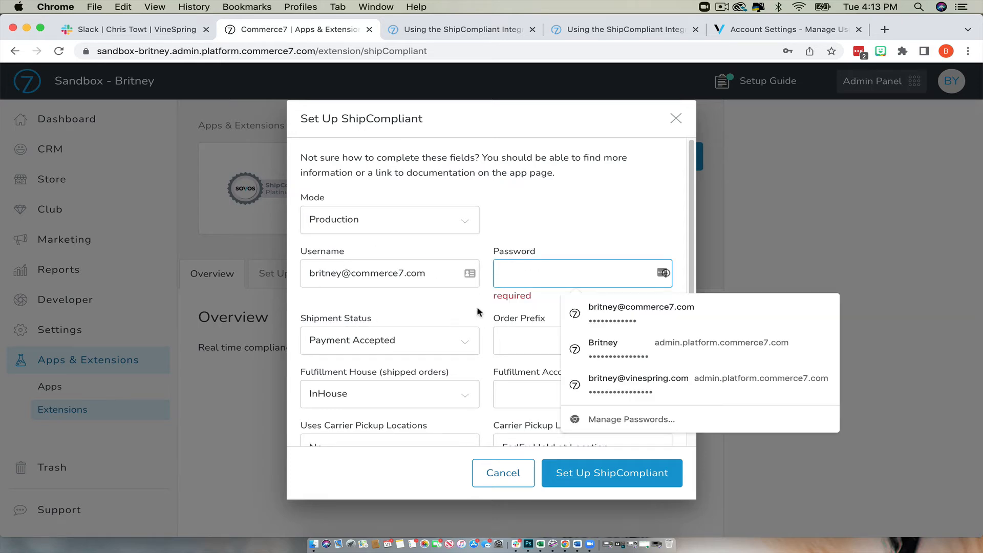
{"action": "type", "text": "••"}
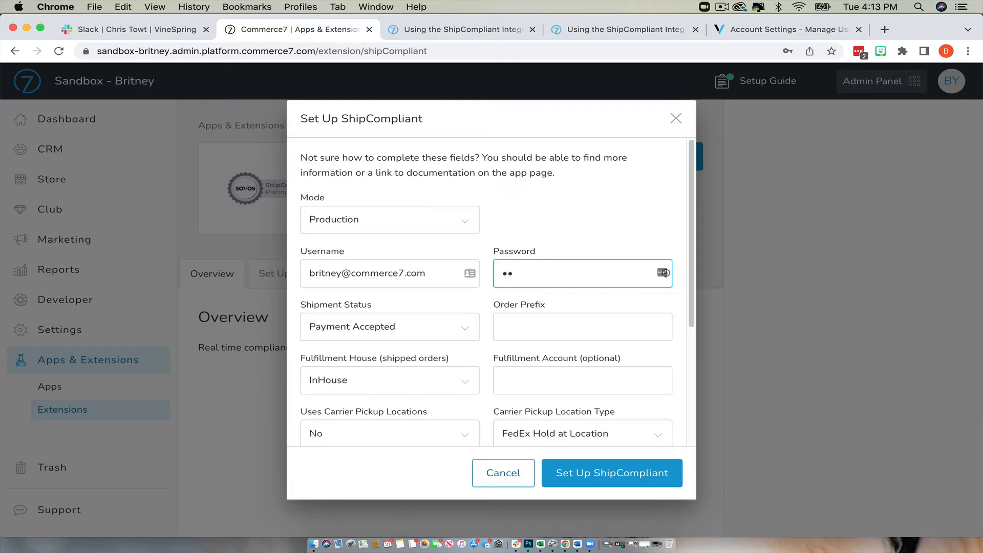
{"action": "type", "text": "•••••••••"}
{"action": "left_click", "coordinate": [374, 331]}
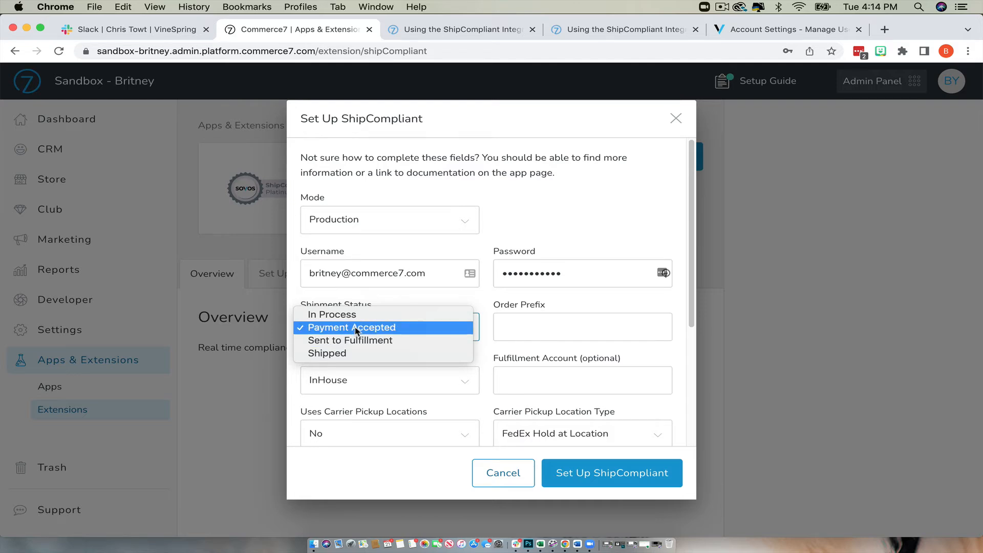
{"action": "left_click", "coordinate": [356, 328]}
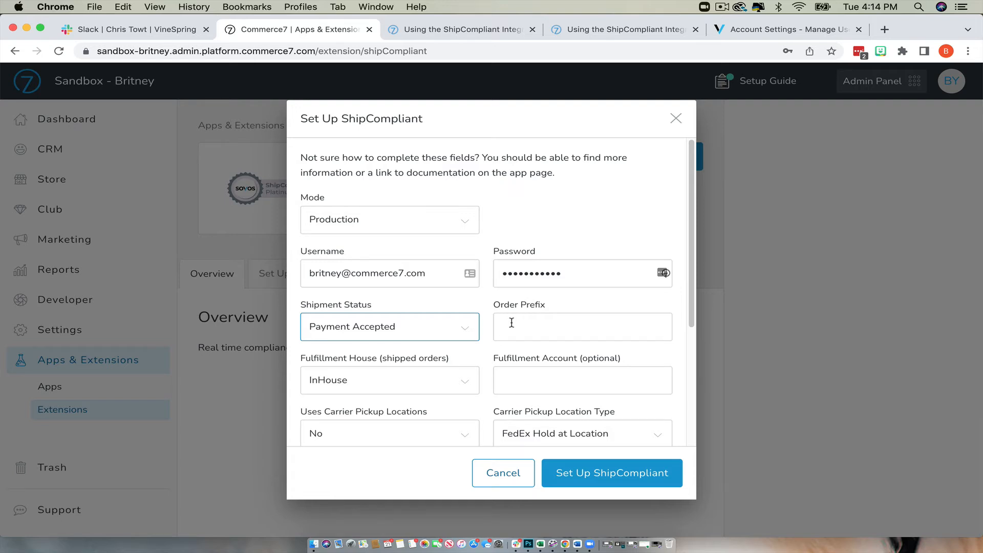
{"action": "left_click", "coordinate": [414, 379]}
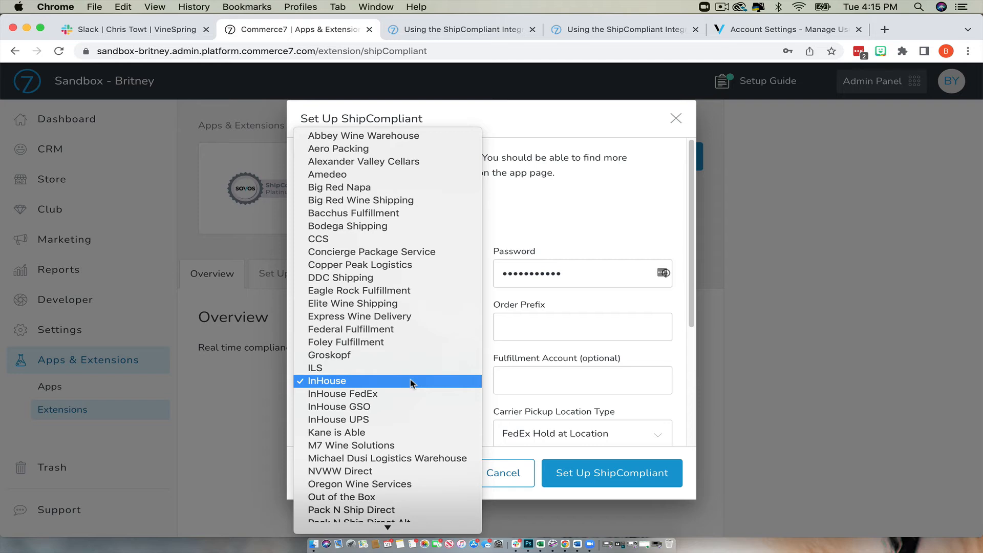
{"action": "left_click", "coordinate": [411, 384]}
{"action": "key", "text": "Tab"}
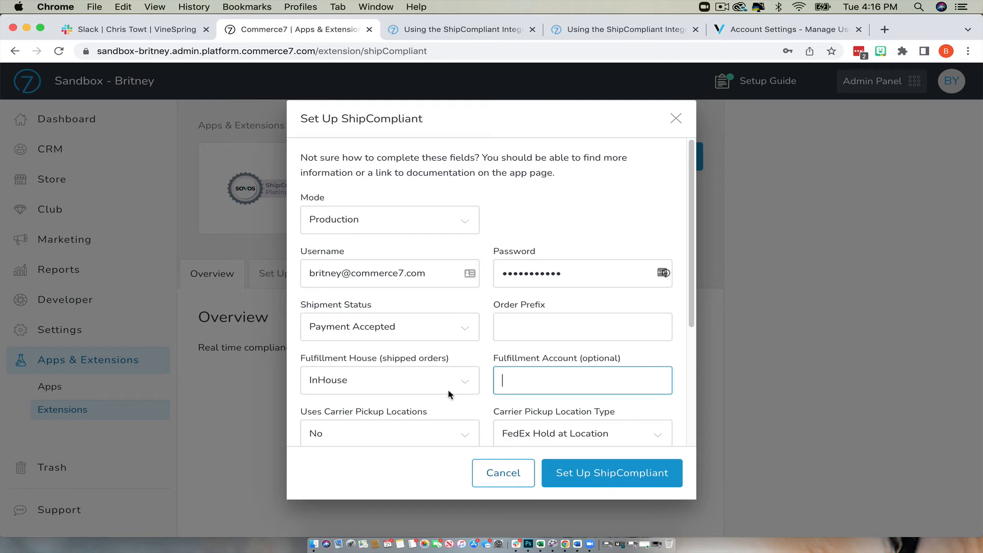
{"action": "scroll", "coordinate": [450, 395], "scroll_direction": "down", "scroll_amount": 3}
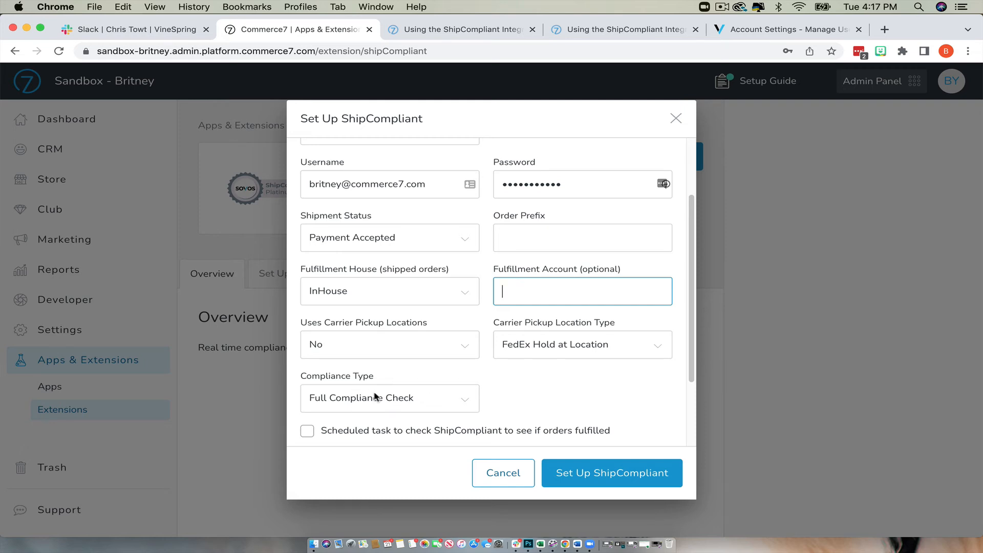
- Keep Full Compliance Check and enable the scheduled task checking ShipCompliant for fulfilled orders
{"action": "left_click", "coordinate": [464, 402]}
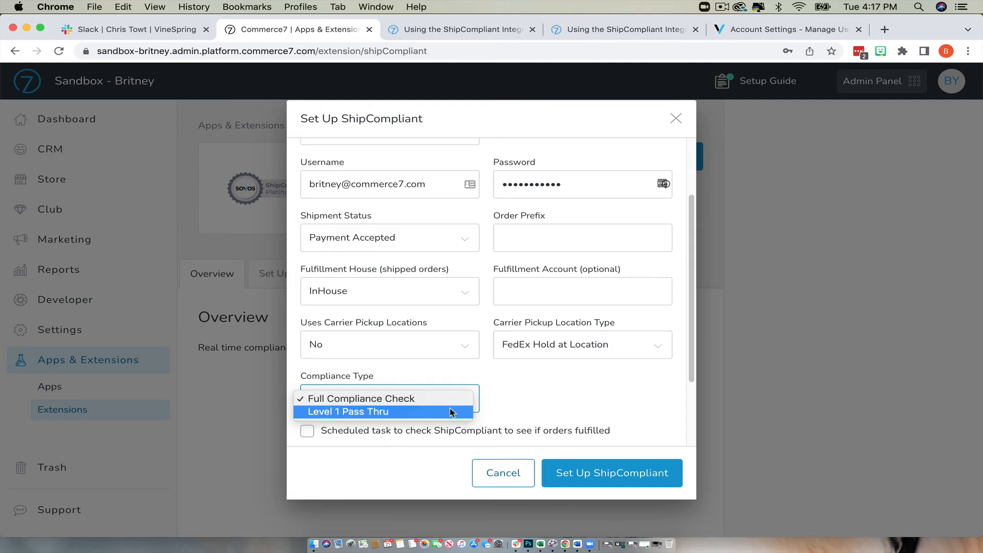
{"action": "left_click", "coordinate": [358, 398]}
{"action": "scroll", "coordinate": [362, 312], "scroll_direction": "down", "scroll_amount": 2}
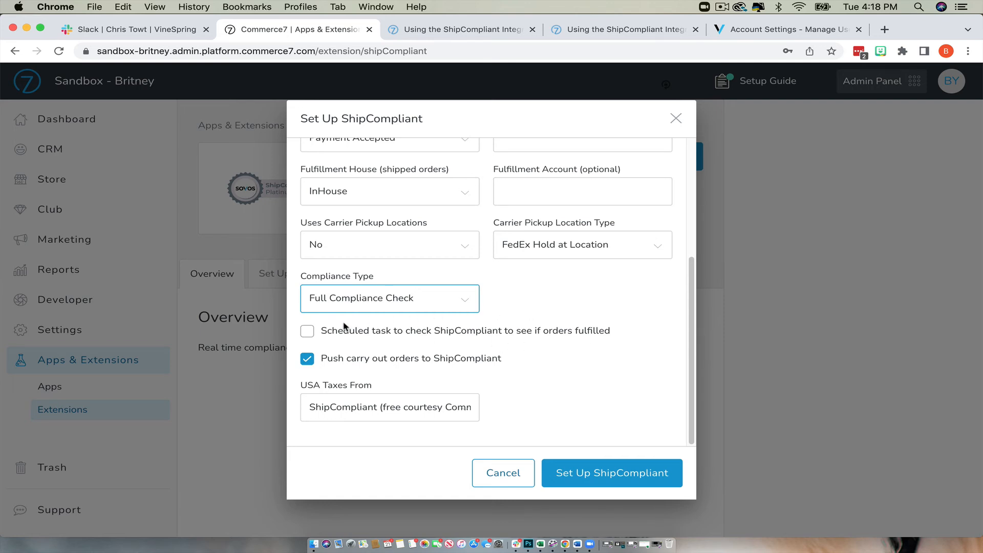
{"action": "left_click", "coordinate": [307, 331]}
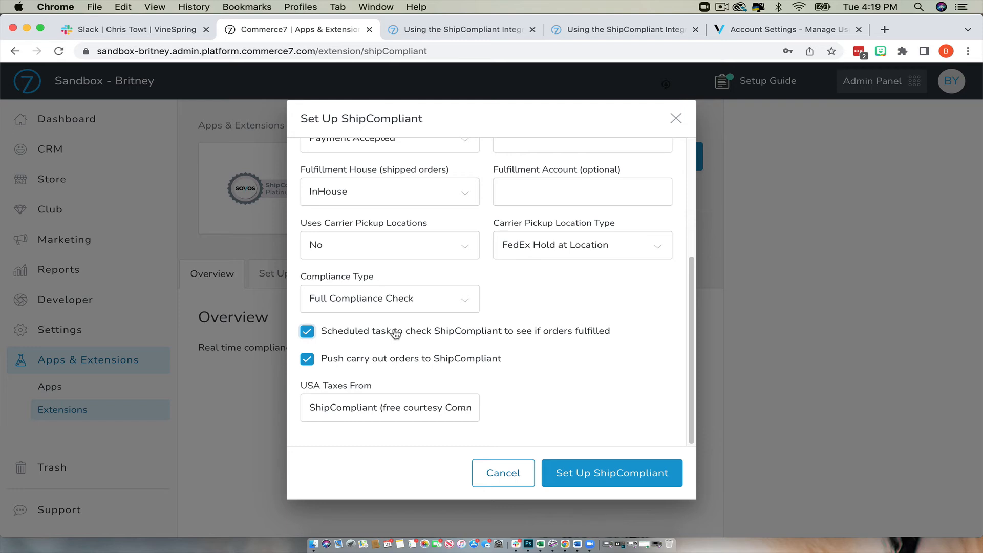
{"action": "left_click", "coordinate": [308, 331]}
{"action": "left_click", "coordinate": [307, 332]}
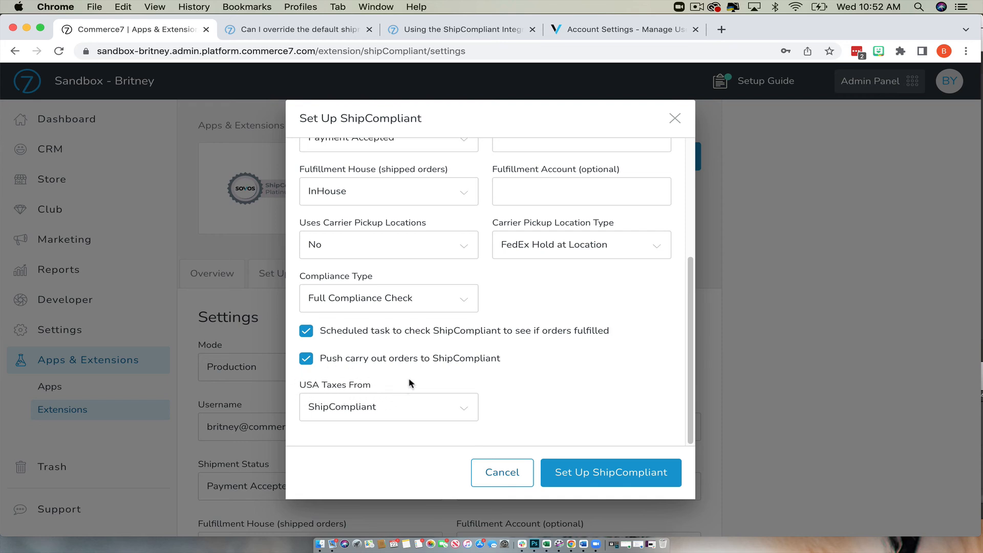
- Settle on Full Compliance Check with ShipCompliant for USA taxes, and submit the setup form
{"action": "left_click", "coordinate": [385, 408]}
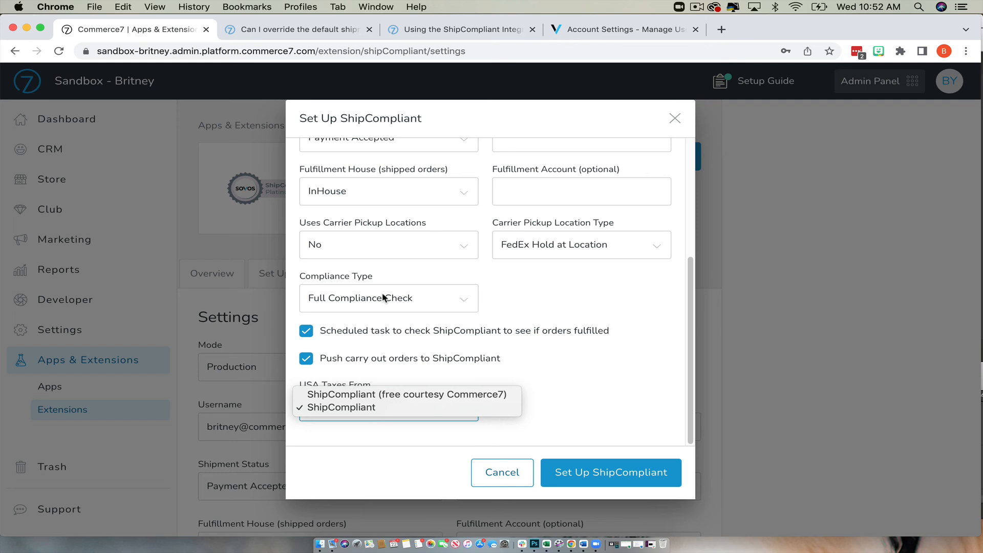
{"action": "left_click", "coordinate": [358, 408]}
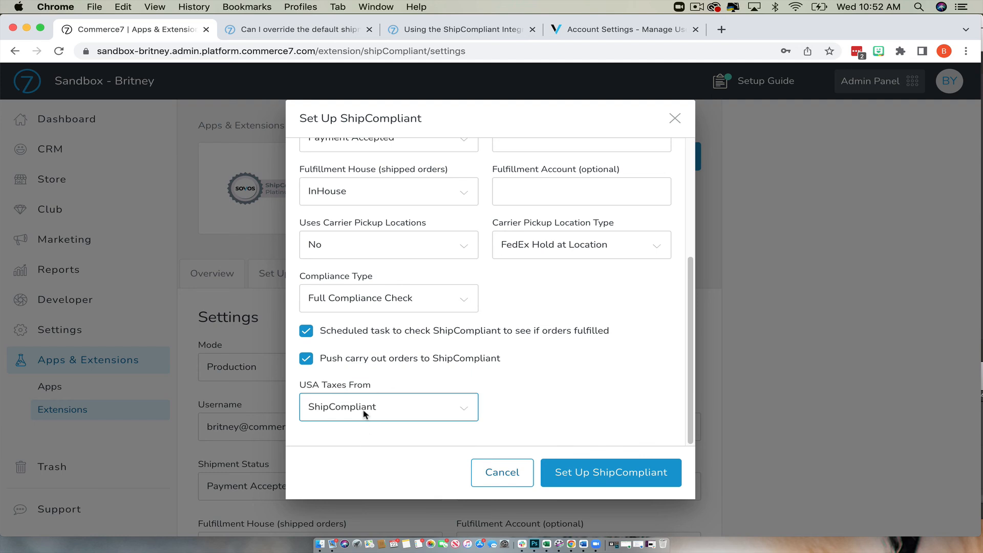
{"action": "left_click", "coordinate": [391, 299]}
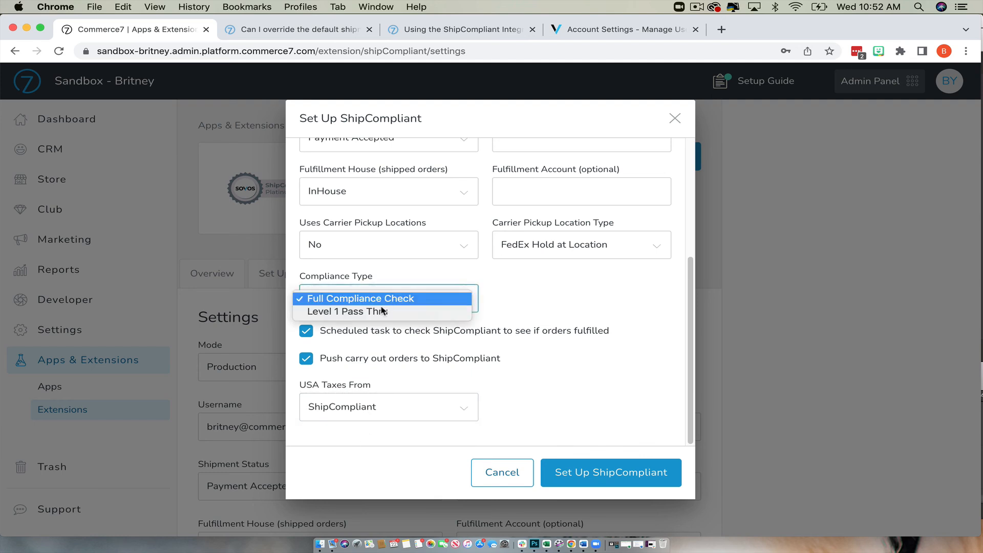
{"action": "left_click", "coordinate": [381, 313]}
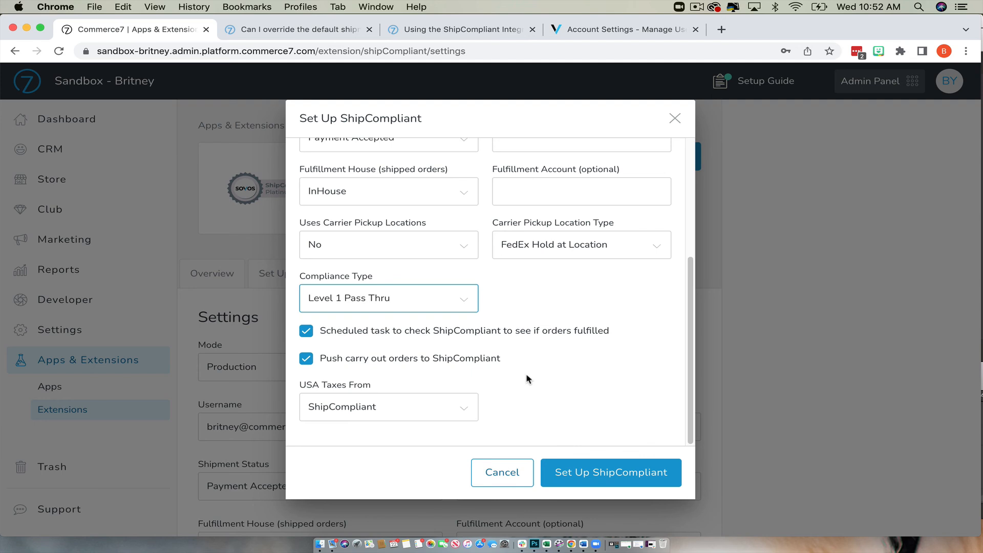
{"action": "left_click", "coordinate": [428, 409]}
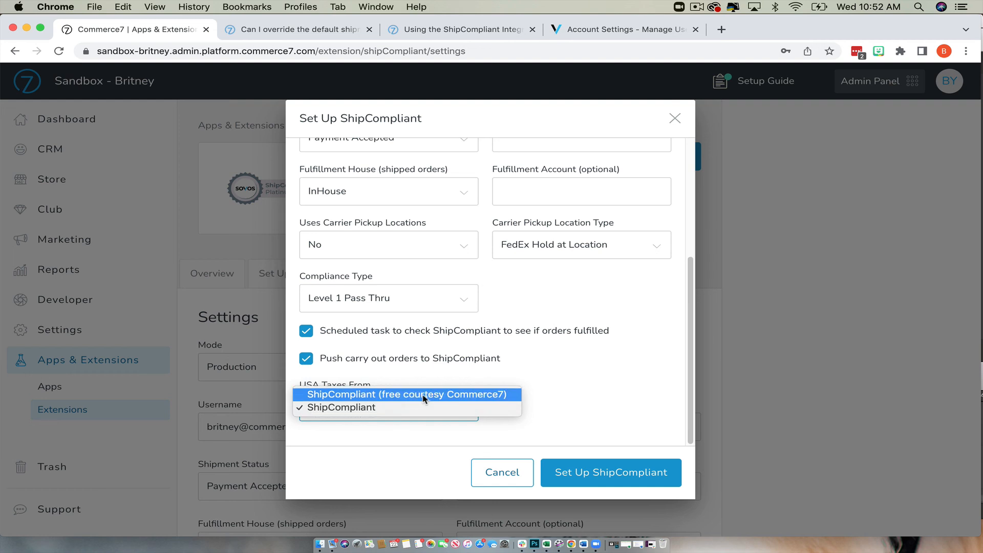
{"action": "left_click", "coordinate": [424, 394]}
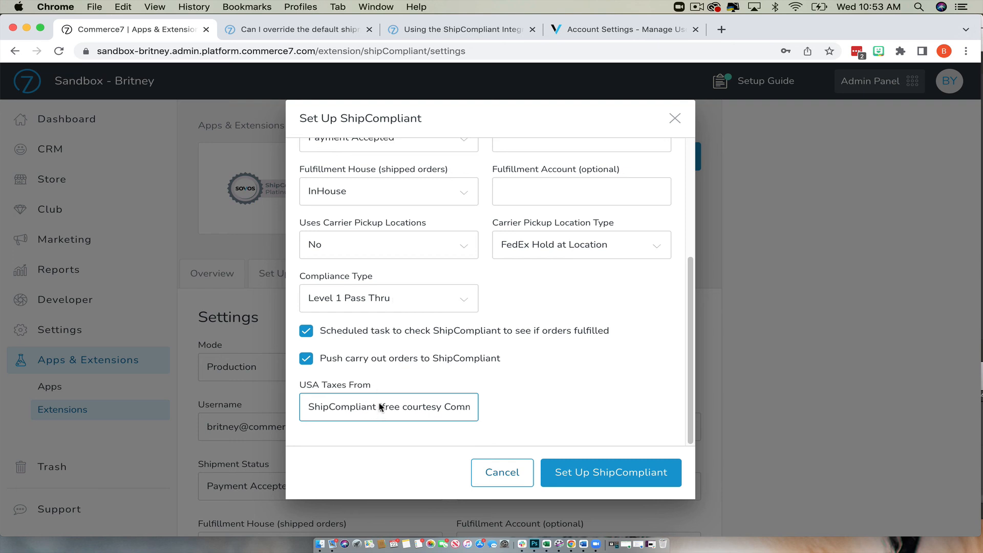
{"action": "left_click", "coordinate": [378, 301]}
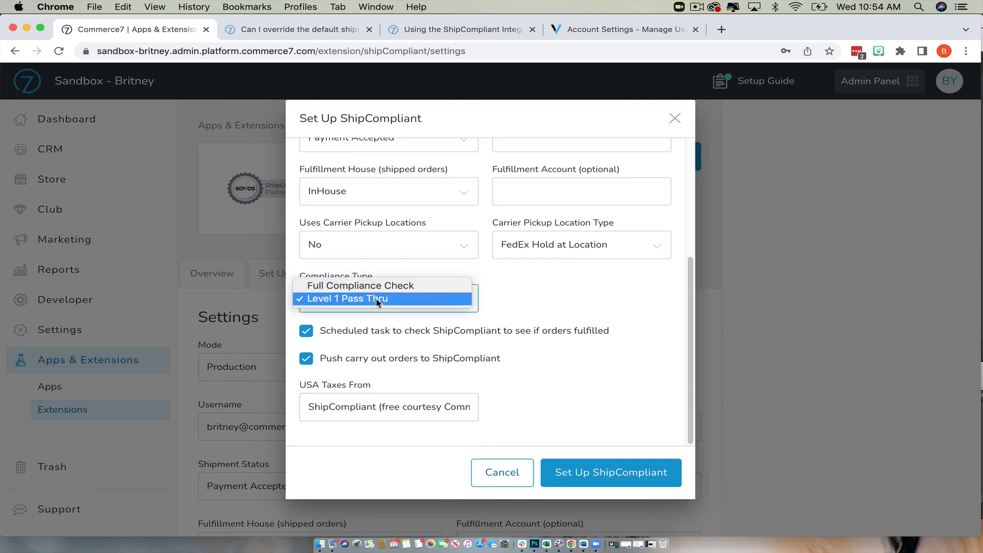
{"action": "left_click", "coordinate": [376, 286]}
{"action": "left_click", "coordinate": [377, 408]}
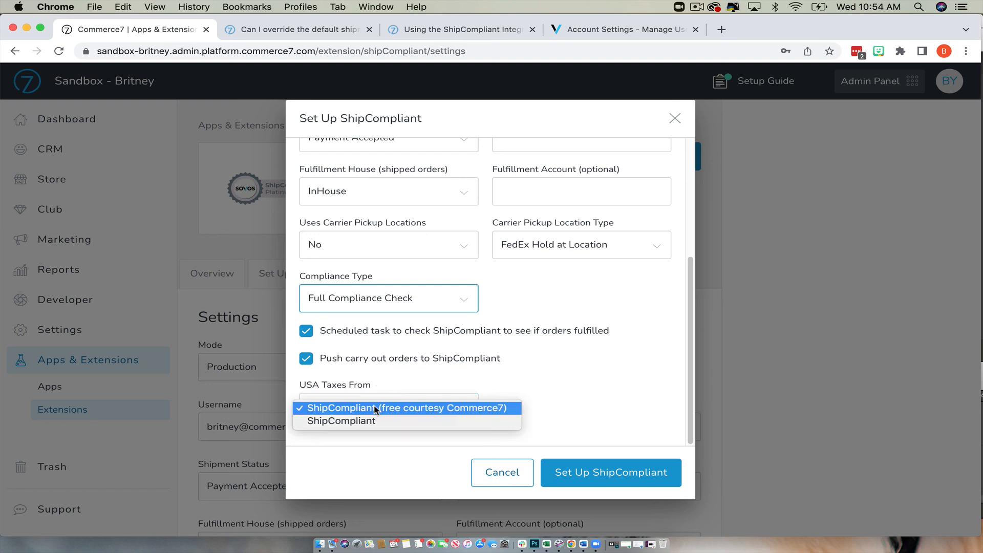
{"action": "left_click", "coordinate": [375, 421]}
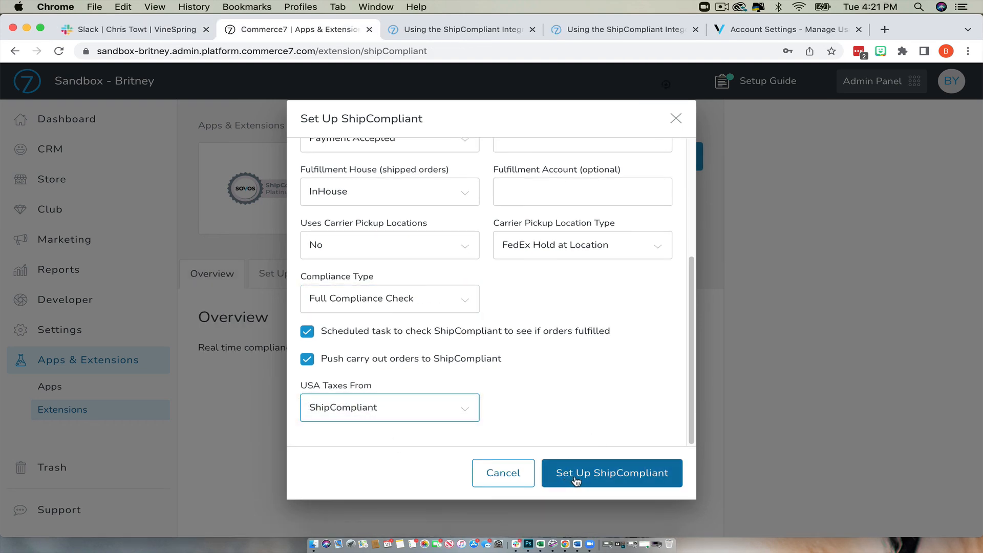
{"action": "left_click", "coordinate": [575, 479]}
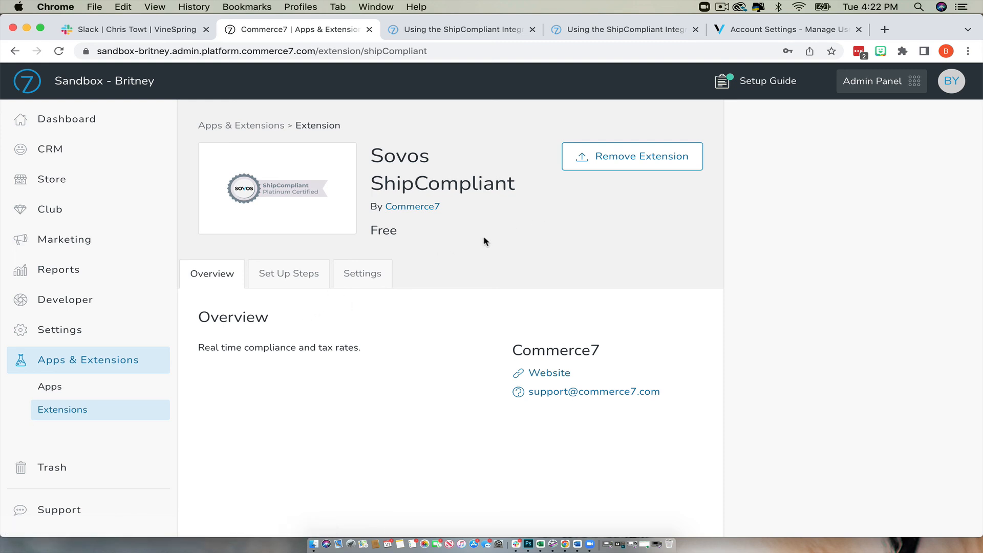
{"action": "left_click", "coordinate": [361, 276]}
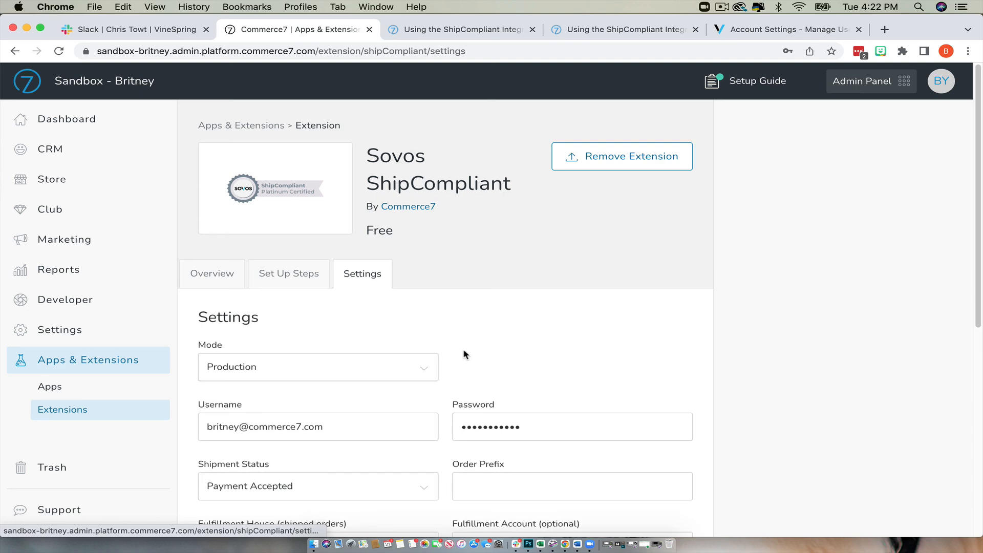
{"action": "scroll", "coordinate": [463, 353], "scroll_direction": "down", "scroll_amount": 6}
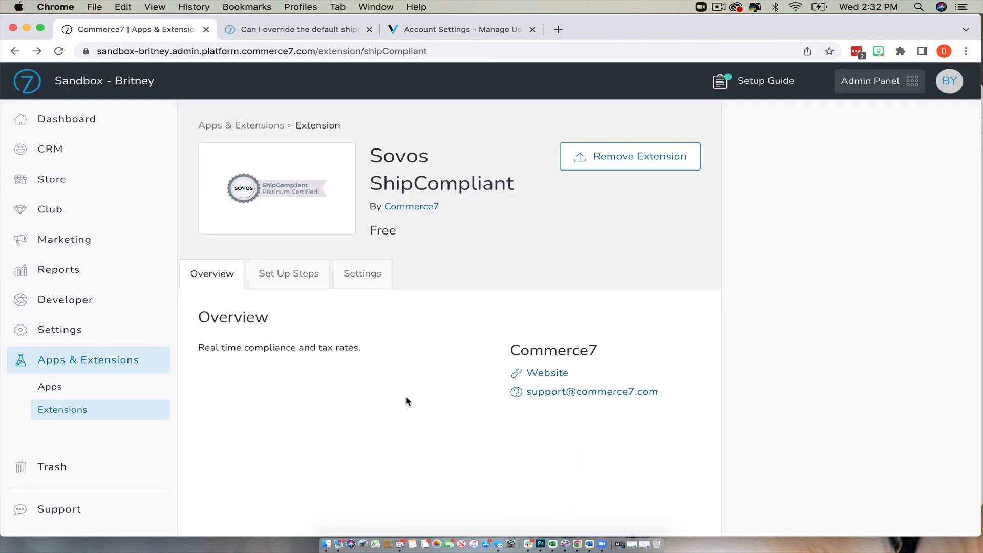
- Open the $220.46 cart from Store > Carts and scroll to its Payment section
{"action": "left_click", "coordinate": [64, 183]}
{"action": "left_click", "coordinate": [56, 231]}
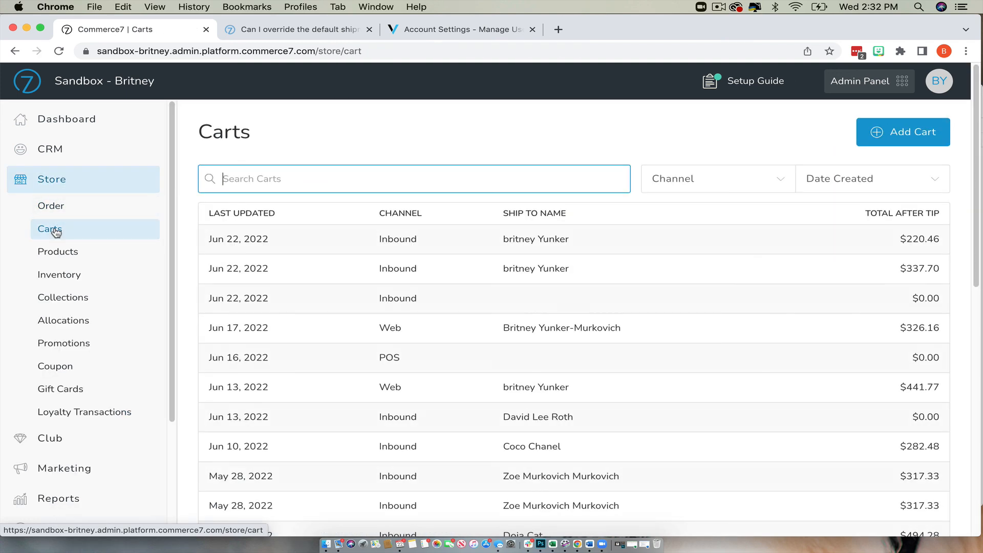
{"action": "left_click", "coordinate": [357, 247]}
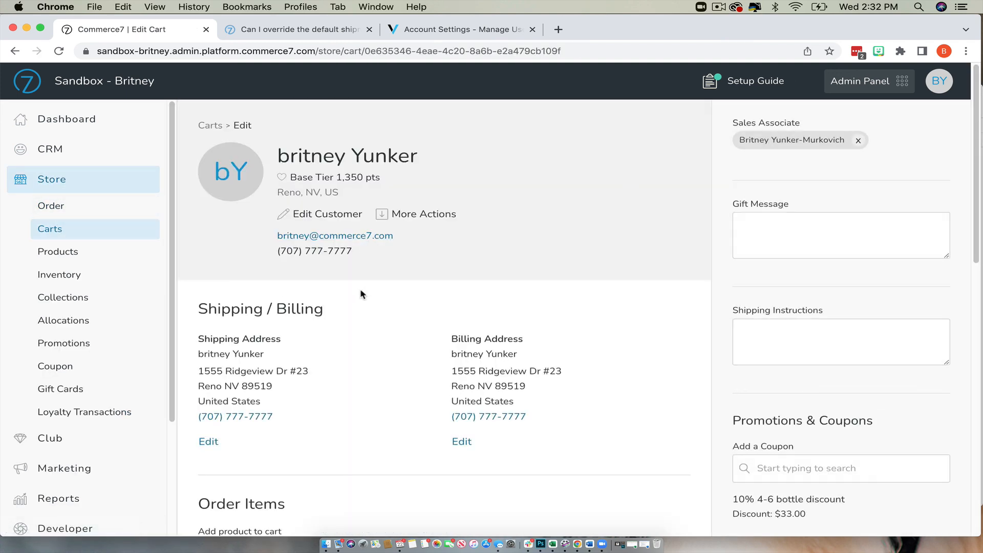
{"action": "scroll", "coordinate": [360, 294], "scroll_direction": "down", "scroll_amount": 15}
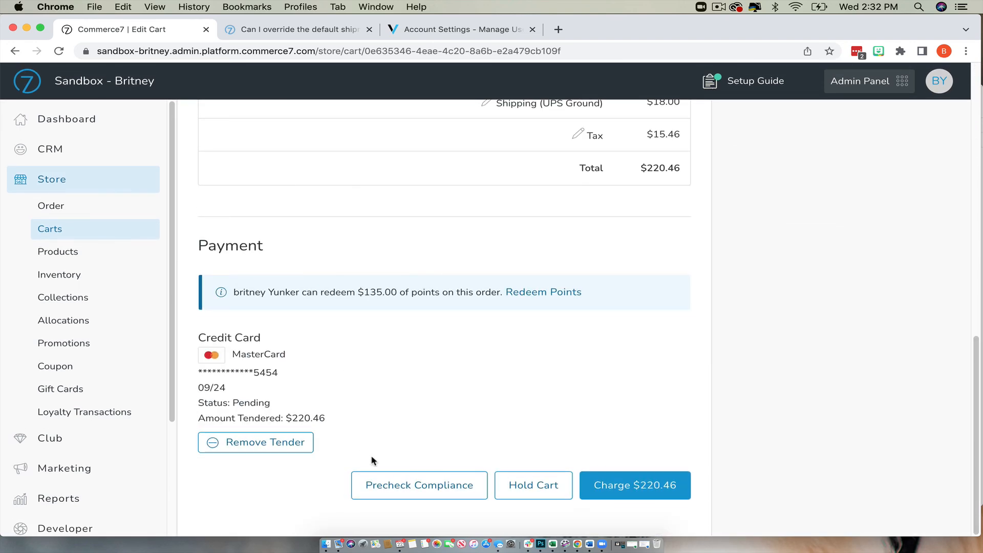